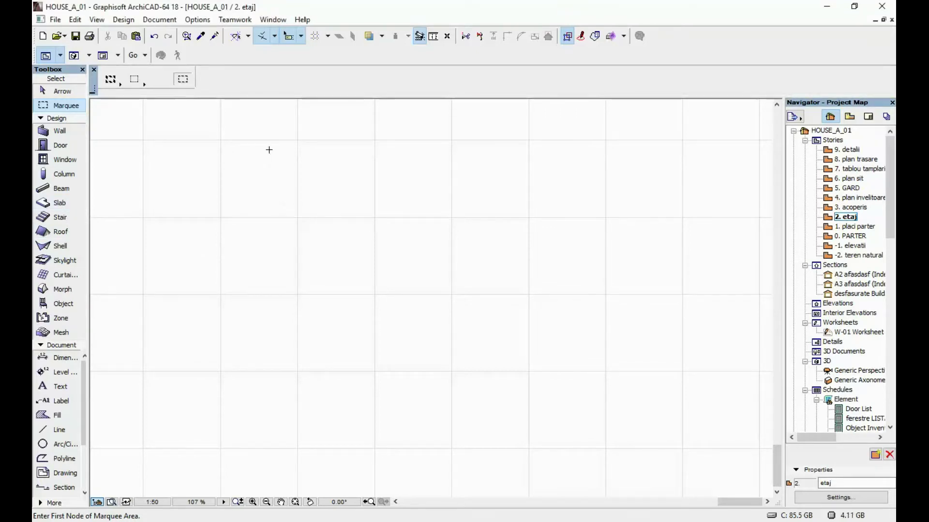
Step: Draw a rectangular slab with default settings in the empty area of the 2. etaj floor plan
left_click(51, 205)
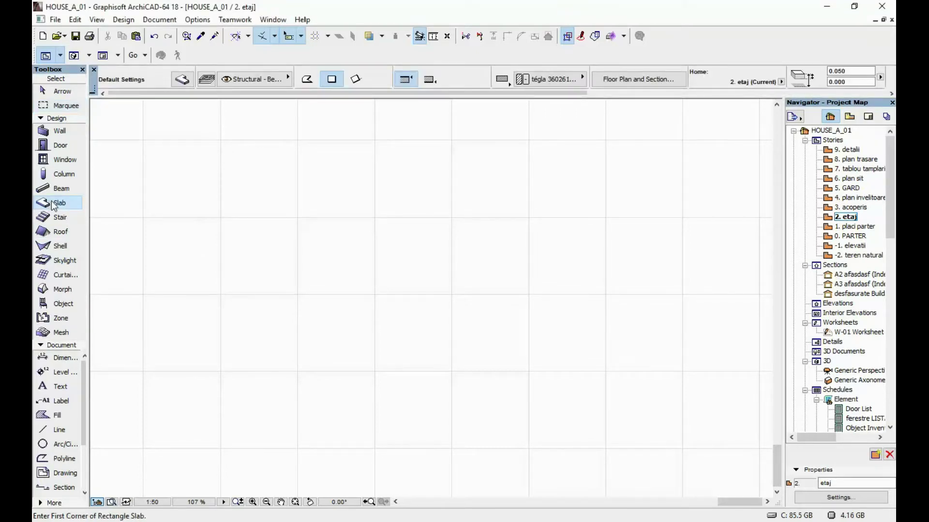
left_click(267, 148)
left_click(609, 448)
scroll(355, 350, "down", 3)
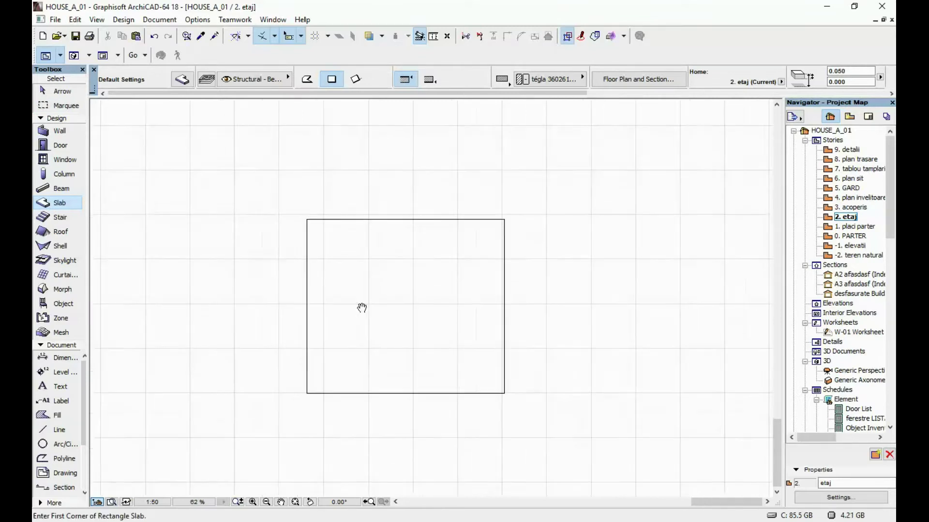
Step: Enclose the new slab in a marquee and show the marquee area in the 3D view
left_click(77, 106)
left_click(254, 162)
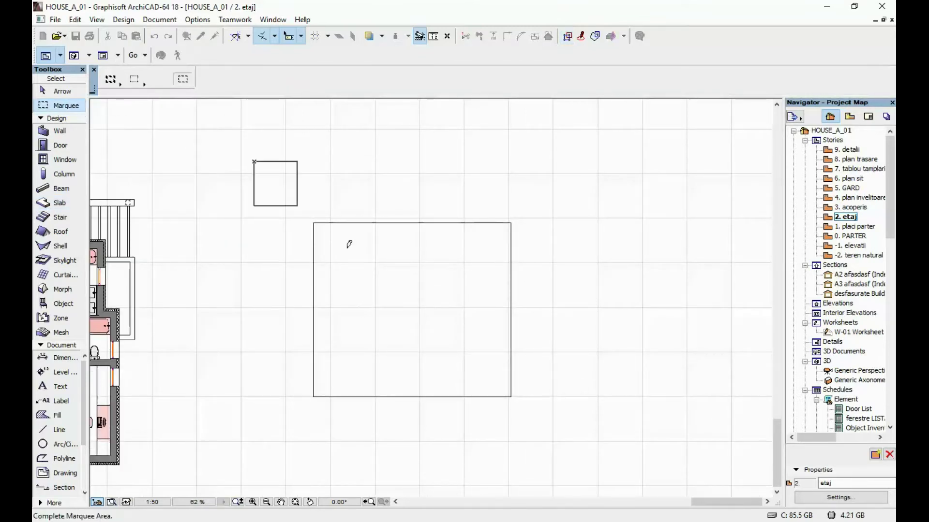
left_click(570, 450)
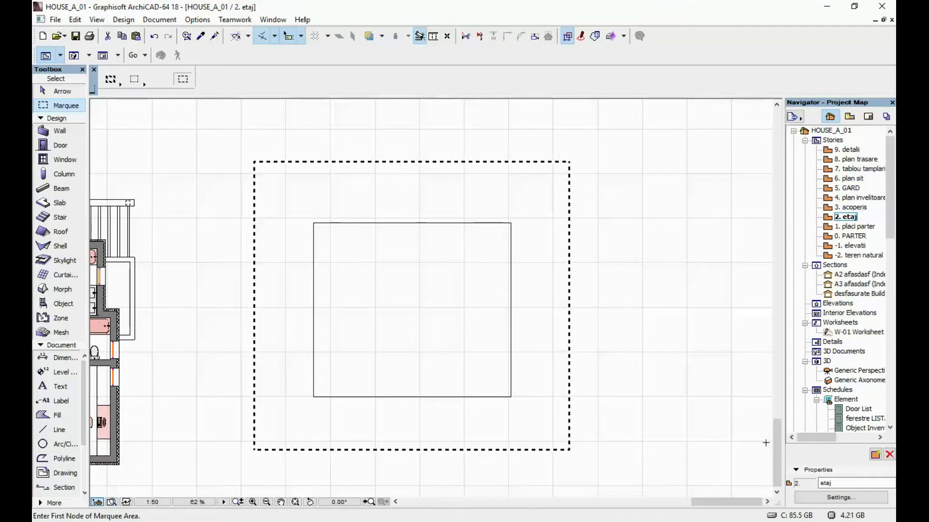
key("F3")
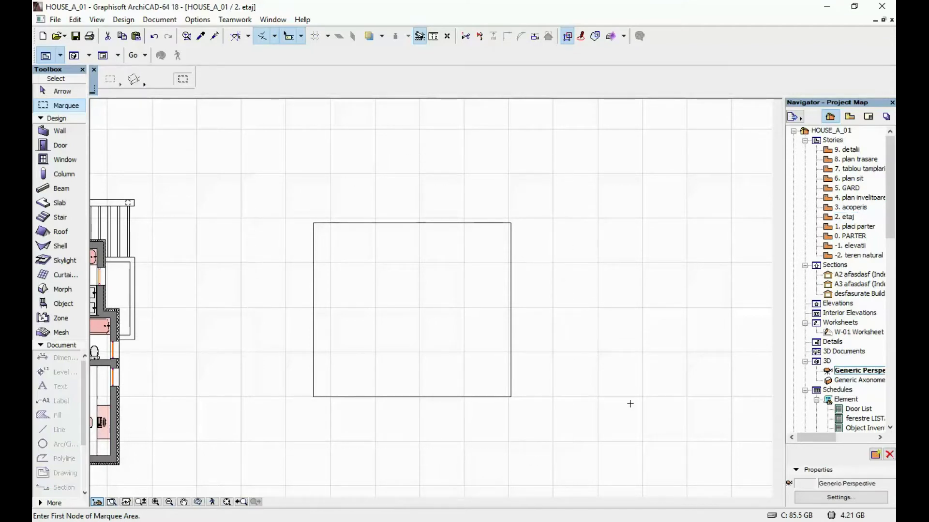
Step: Inspect the slab above the terrain from several angles in 3D and return to the floor plan
middle_click_drag(384, 342, 432, 290, "shift")
left_click(517, 439)
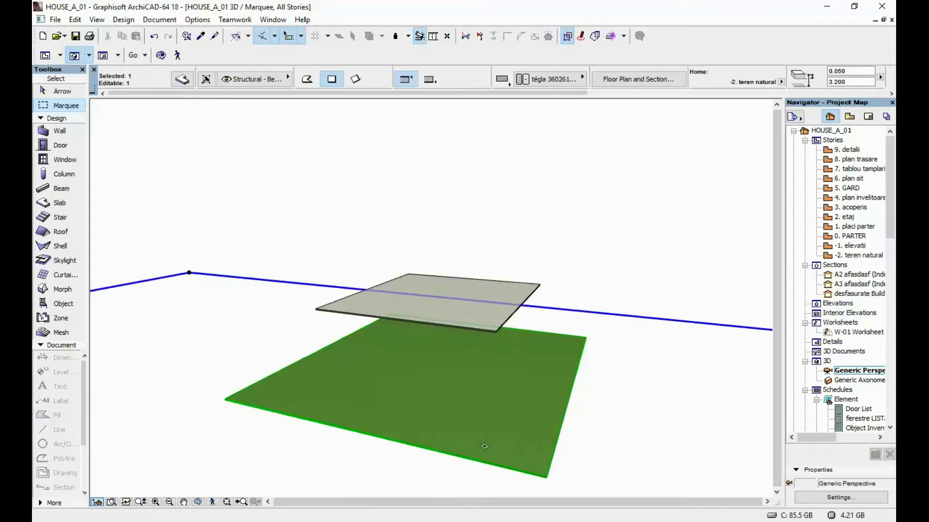
key("Escape")
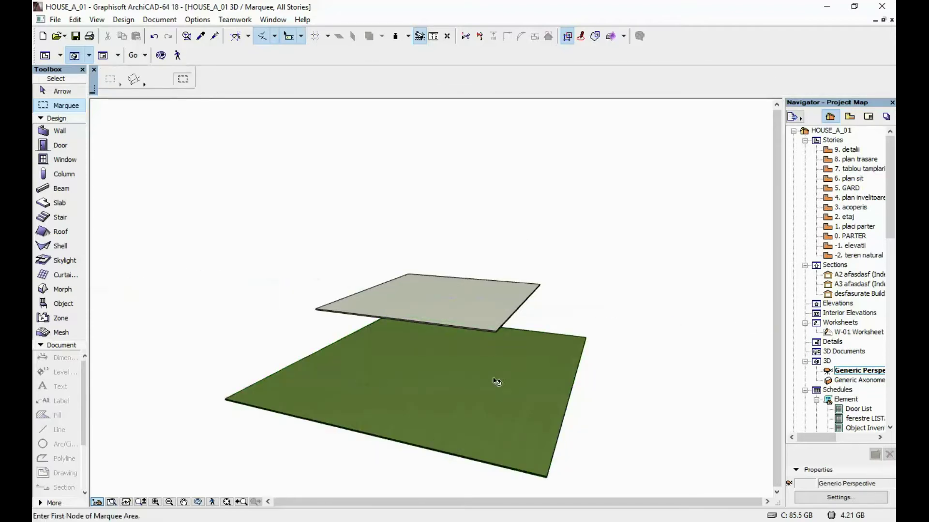
middle_click_drag(497, 381, 460, 377, "shift")
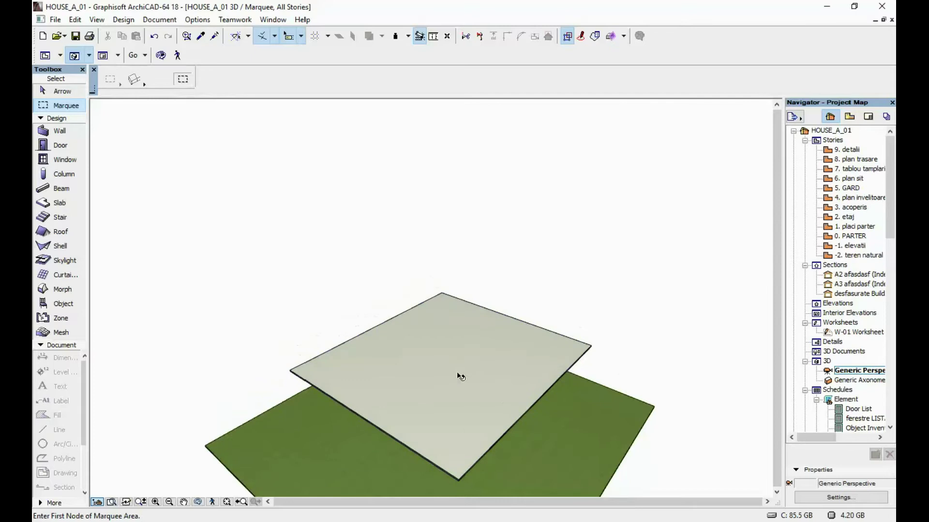
left_click(457, 373, "shift")
key("Escape")
key("F2")
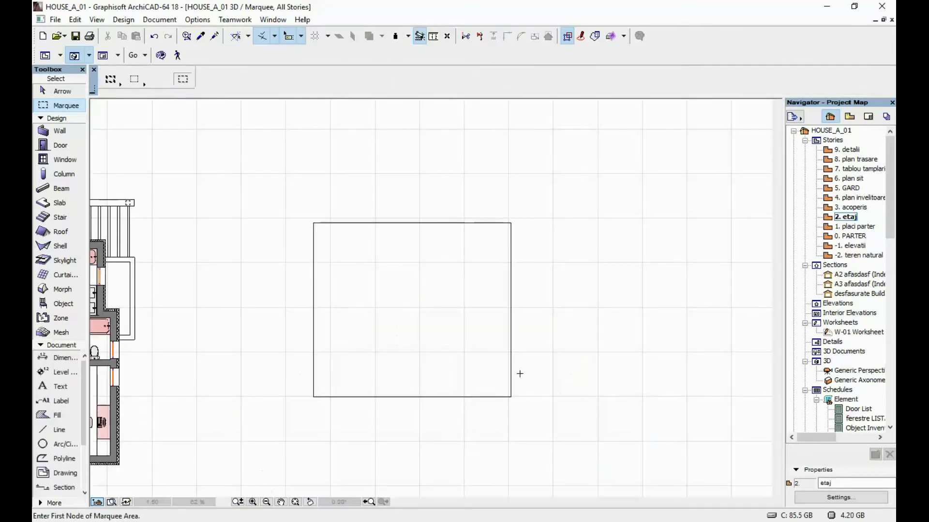
Step: Remove the marquee around the slab on the floor plan
scroll(423, 204, "up", 3)
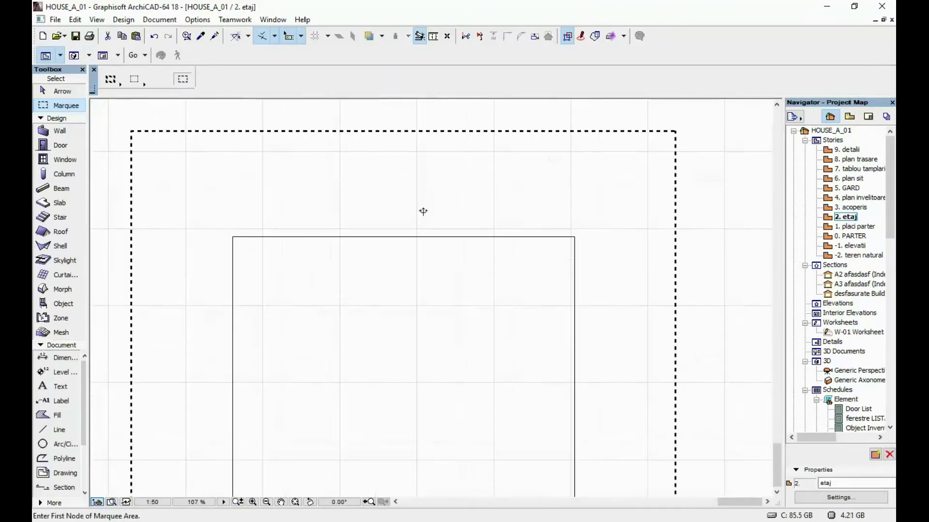
middle_click_drag(424, 211, 431, 151)
right_click(433, 155)
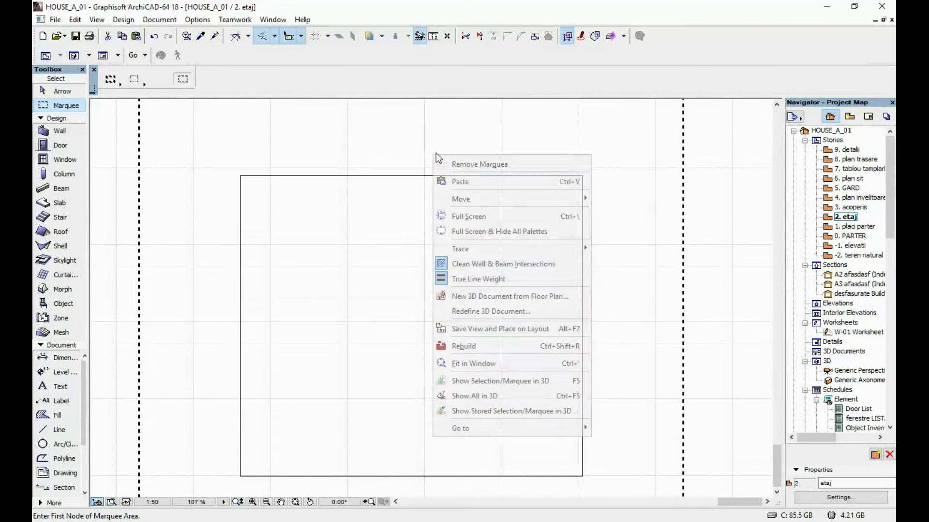
left_click(515, 163)
middle_click_drag(377, 264, 439, 246)
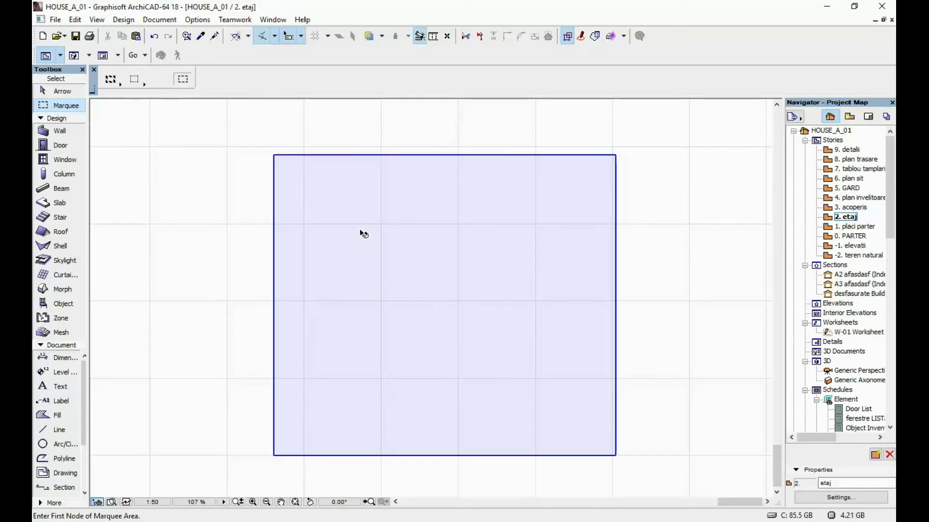
left_click(357, 220, "shift")
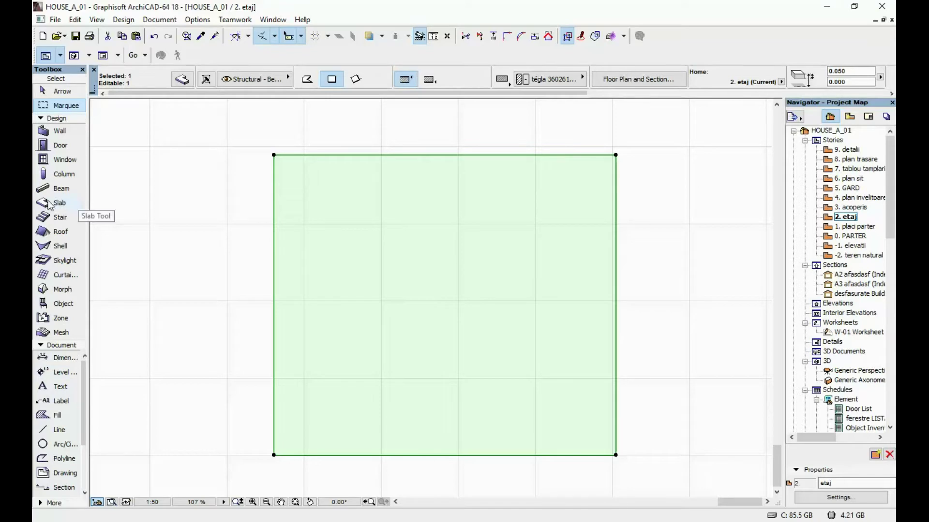
left_click(62, 207)
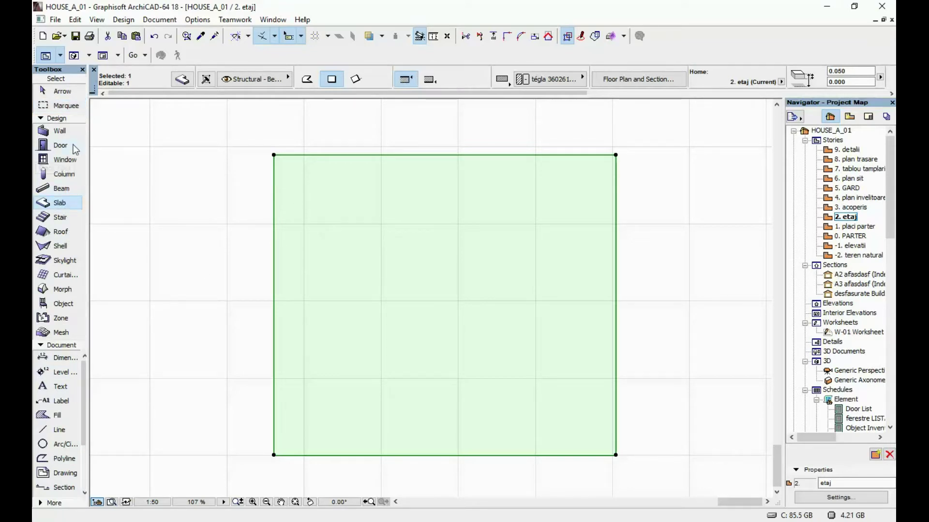
left_click(59, 130)
key("Escape")
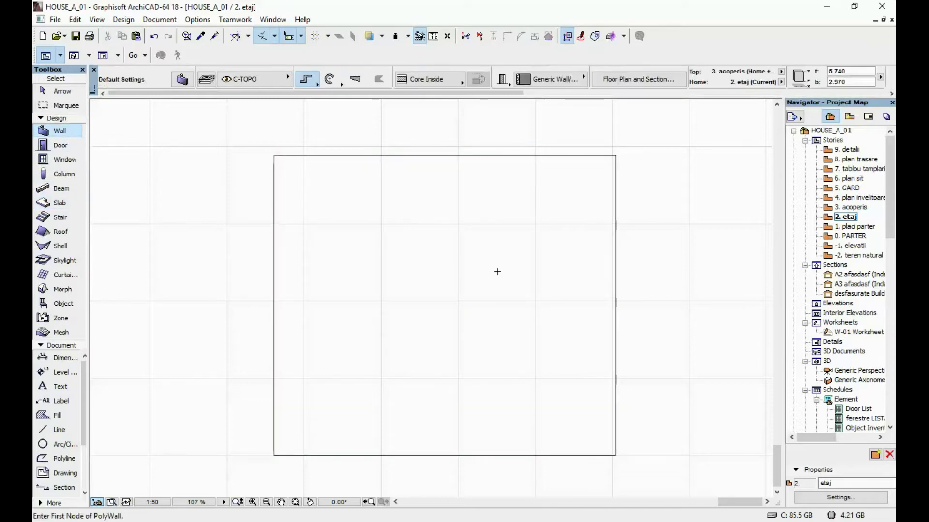
Step: Select the slab and cut two rectangular holes in its upper half, a wide one at left and a narrow upright one at right
left_click(341, 170, "shift")
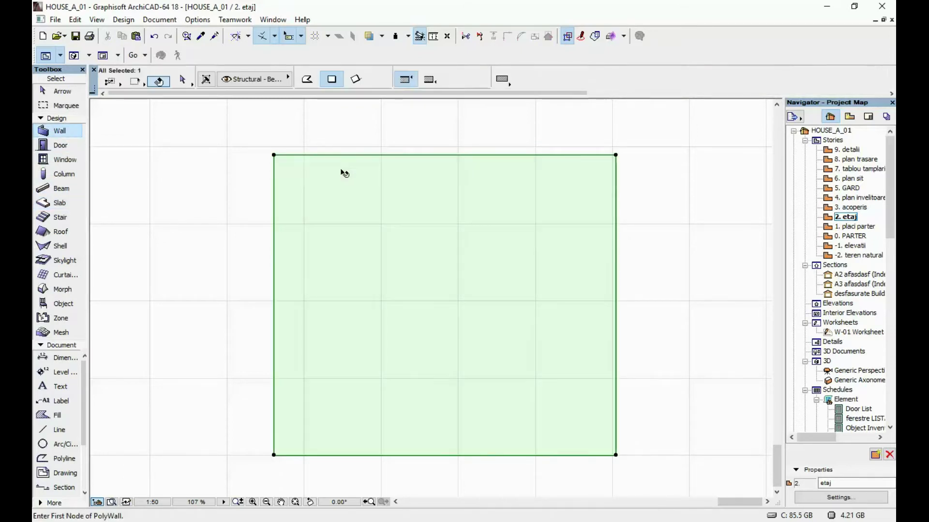
left_click(57, 208)
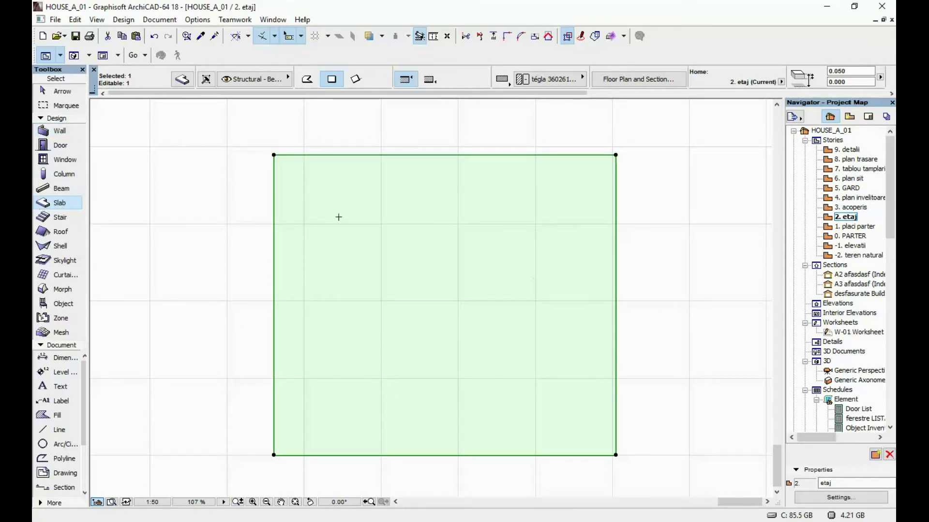
left_click(321, 195)
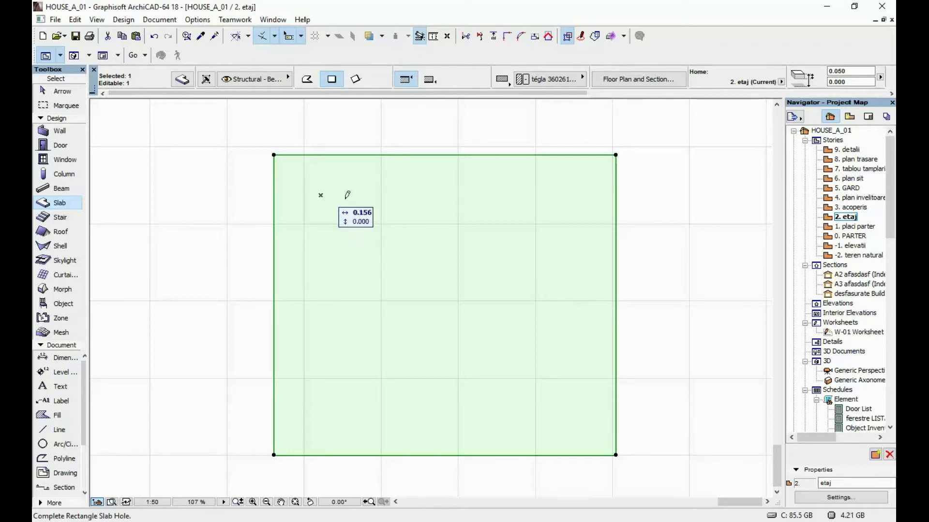
left_click(426, 254)
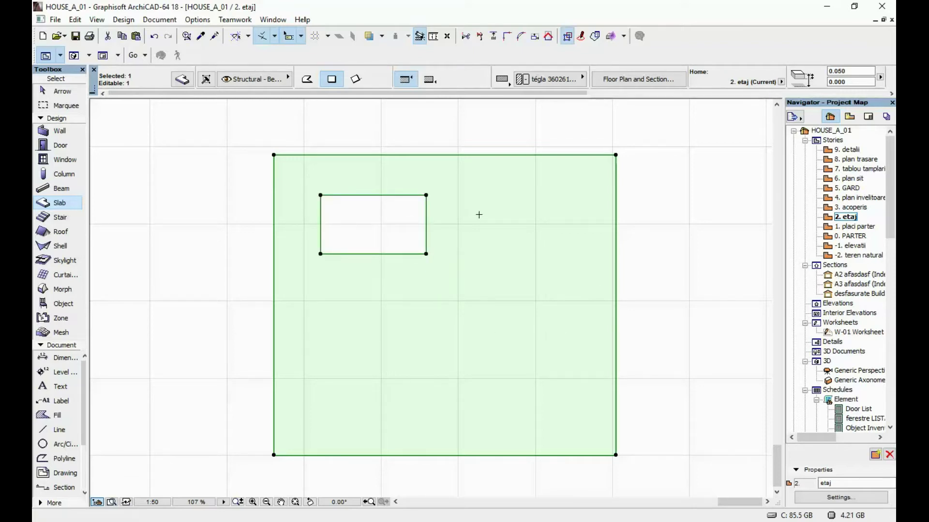
left_click(494, 205)
left_click(535, 291)
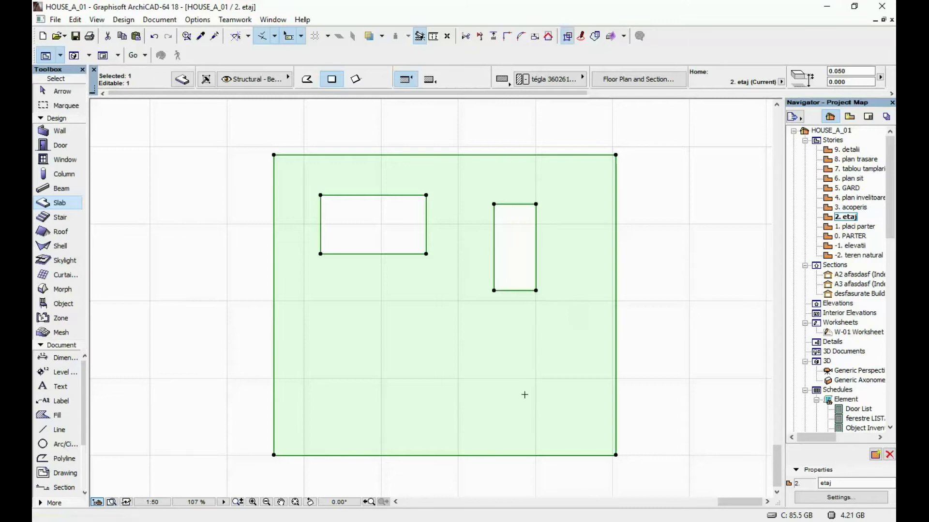
Step: Cut an irregular polygonal hole with one arc edge in the slab's lower-left area, and deselect the slab
left_click(311, 81)
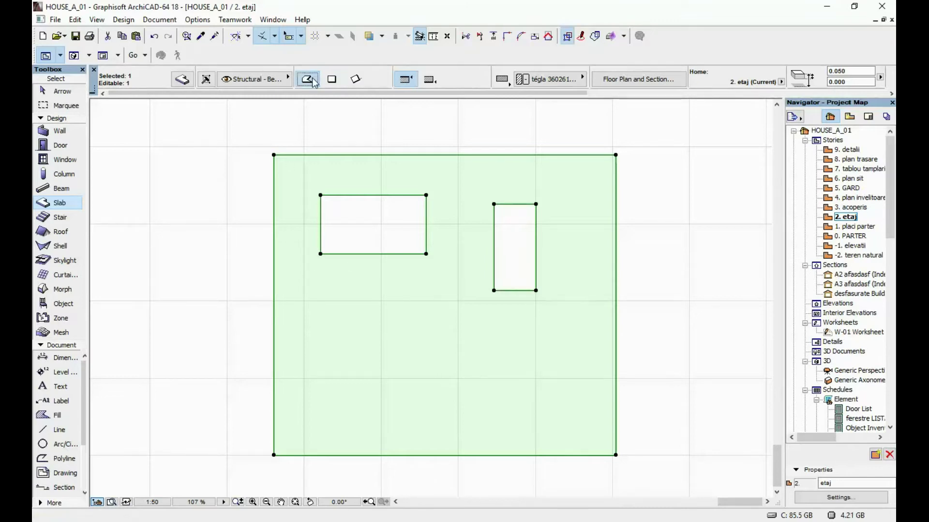
left_click(311, 336)
left_click(371, 267)
left_click(480, 423)
left_click(402, 364)
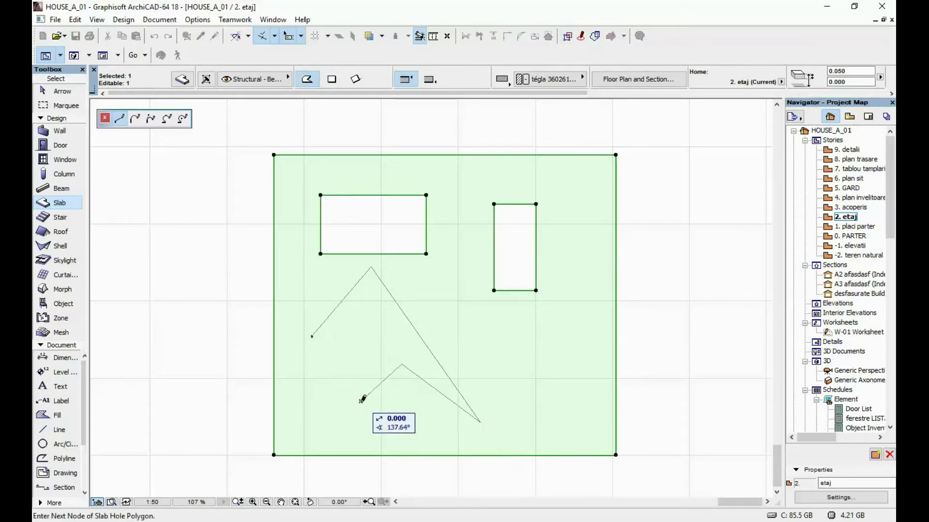
left_click(361, 399)
left_click(183, 119)
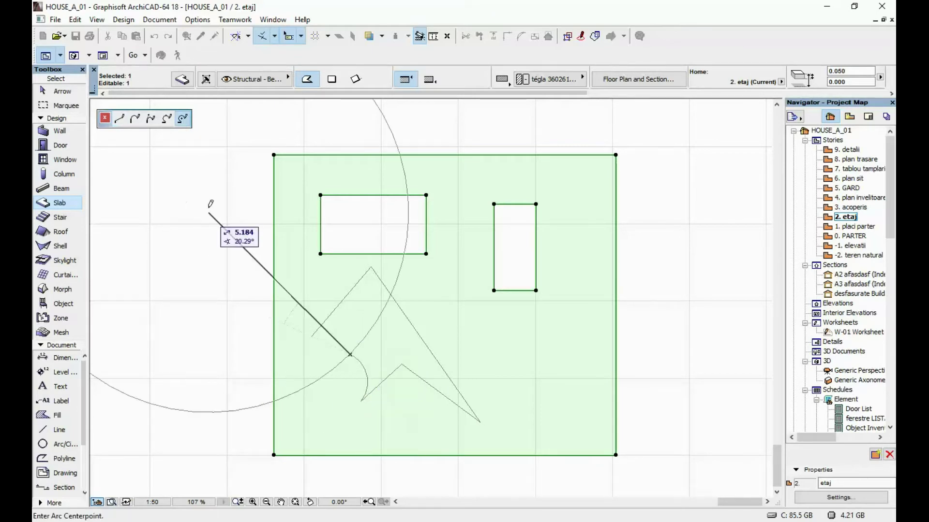
left_click(119, 119)
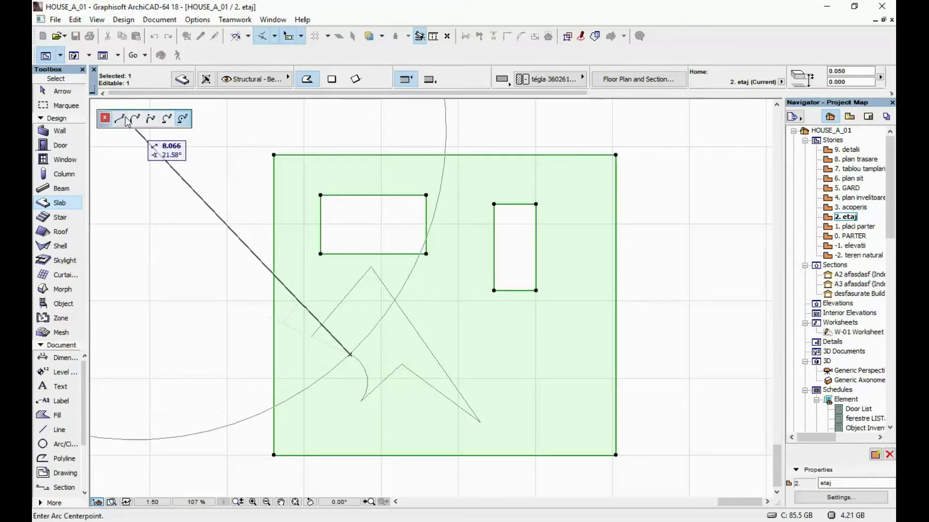
left_click(311, 338)
key("Escape")
scroll(480, 386, "down", 2)
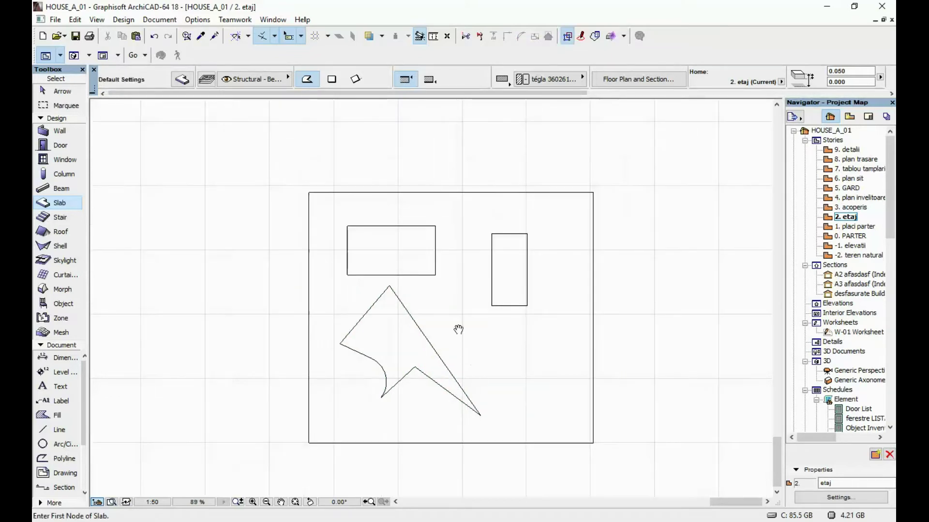
middle_click_drag(458, 329, 459, 325)
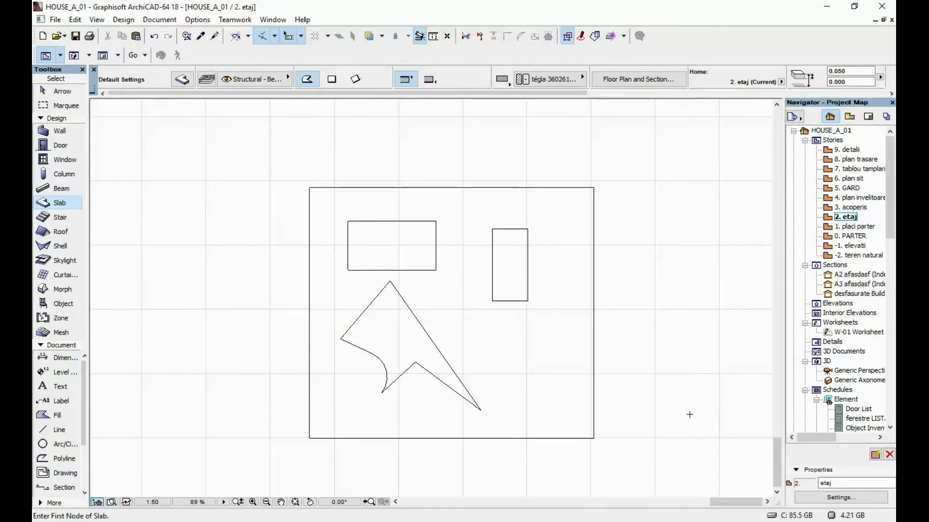
Step: Check the slab's three holes in 3D from different angles and return to the floor plan
key("F3")
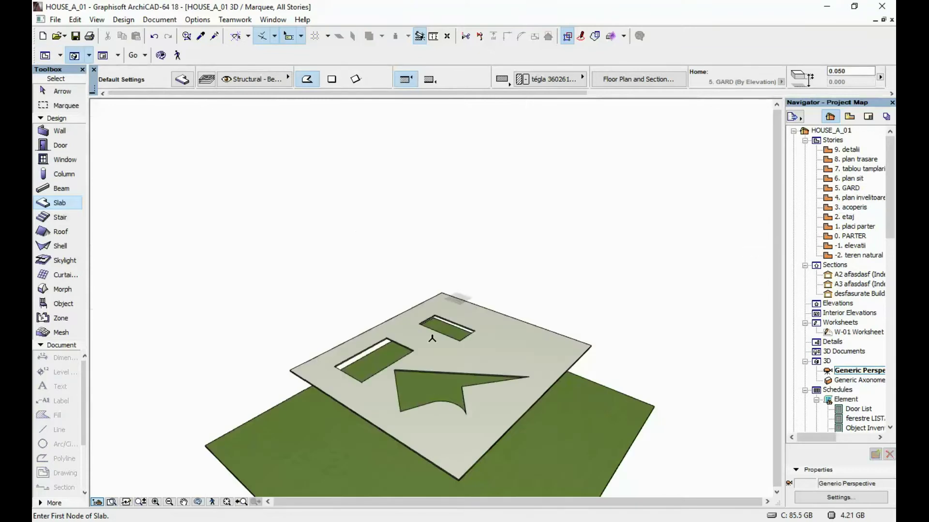
middle_click_drag(437, 318, 370, 338, "shift")
middle_click_drag(448, 442, 448, 423, "shift")
middle_click_drag(458, 355, 529, 272, "shift")
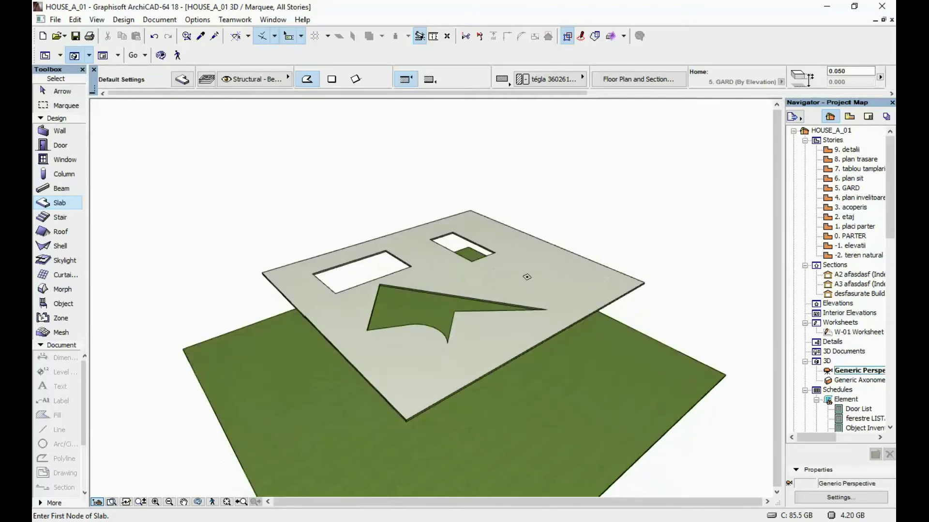
key("F2")
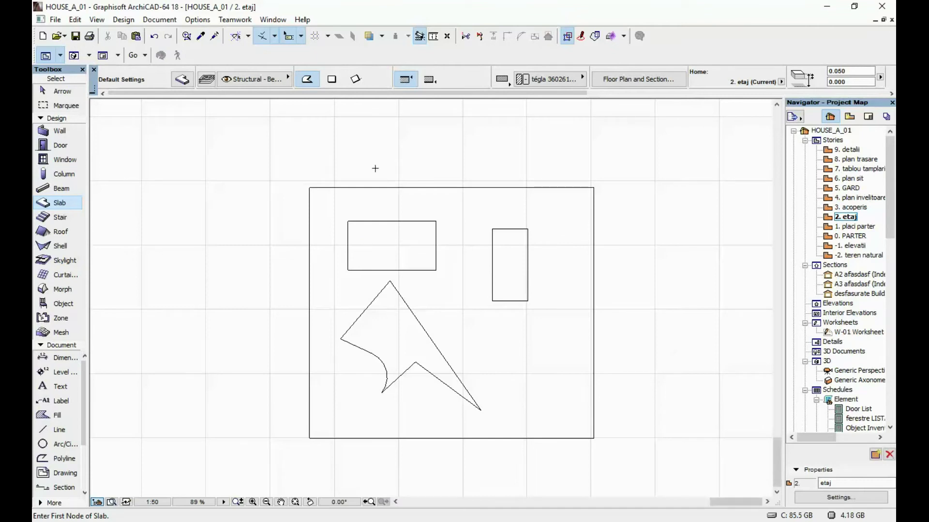
Step: Undo the polygonal hole and both rectangular holes in the slab
right_click(375, 162)
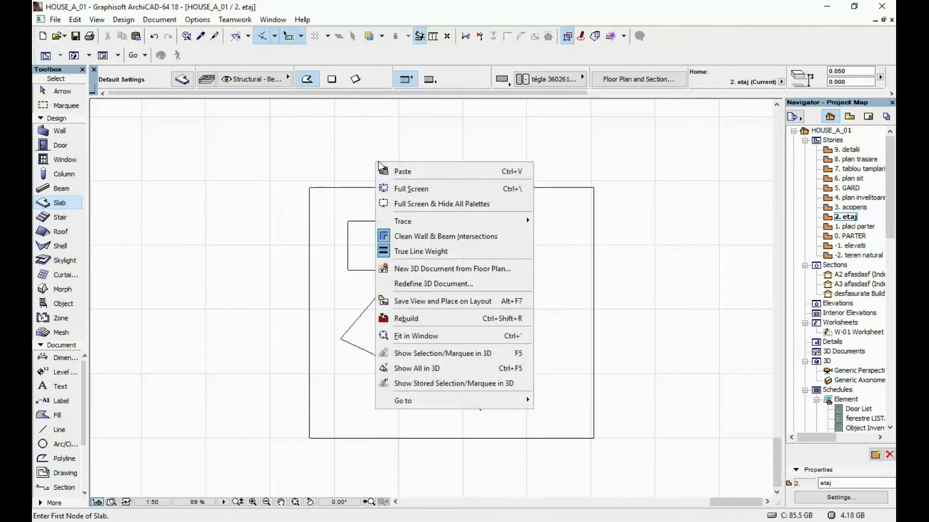
key("Escape")
key("ctrl+z")
key("ctrl+z")
key("ctrl+z")
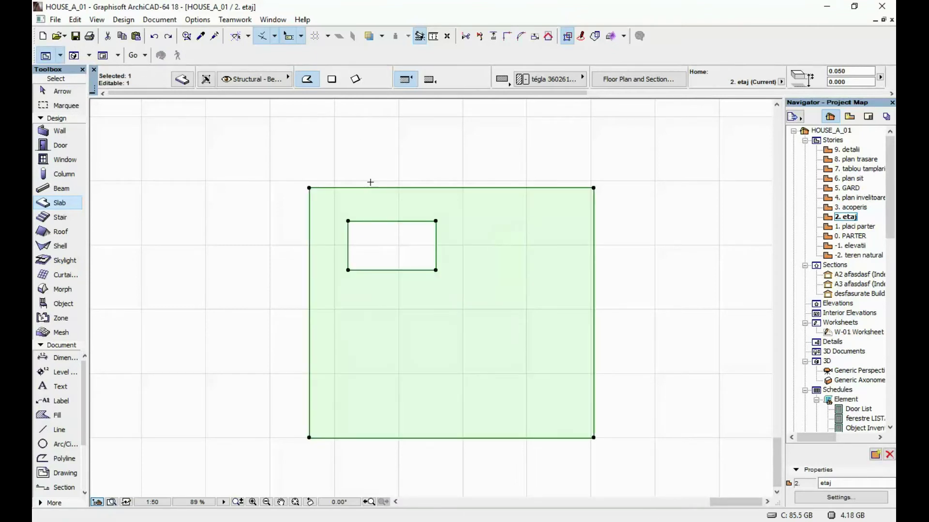
middle_click_drag(234, 347, 206, 337)
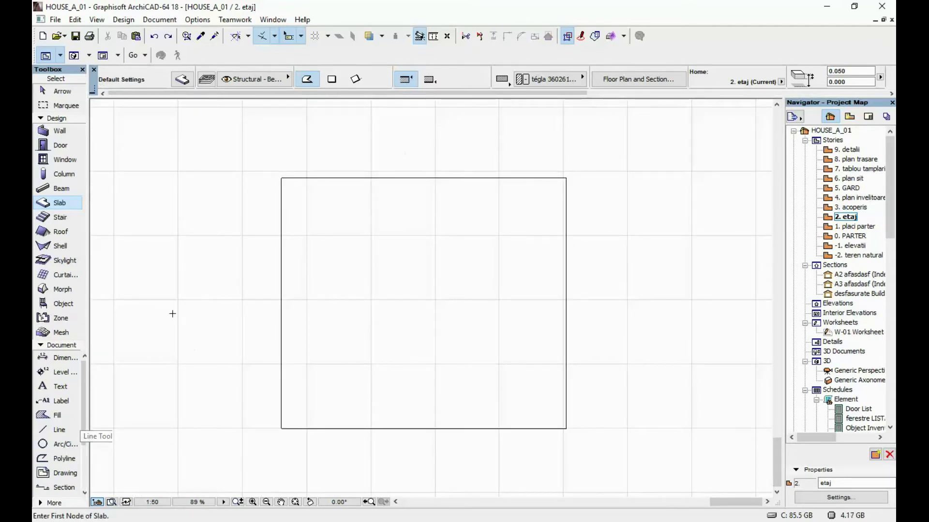
mouse_move(210, 344)
middle_mouse_down()
mouse_move(228, 330)
mouse_move(218, 337)
middle_mouse_up()
Step: Draw a diagonal line from above the slab's upper-left corner down to the left of the slab, and select it
left_click(58, 431)
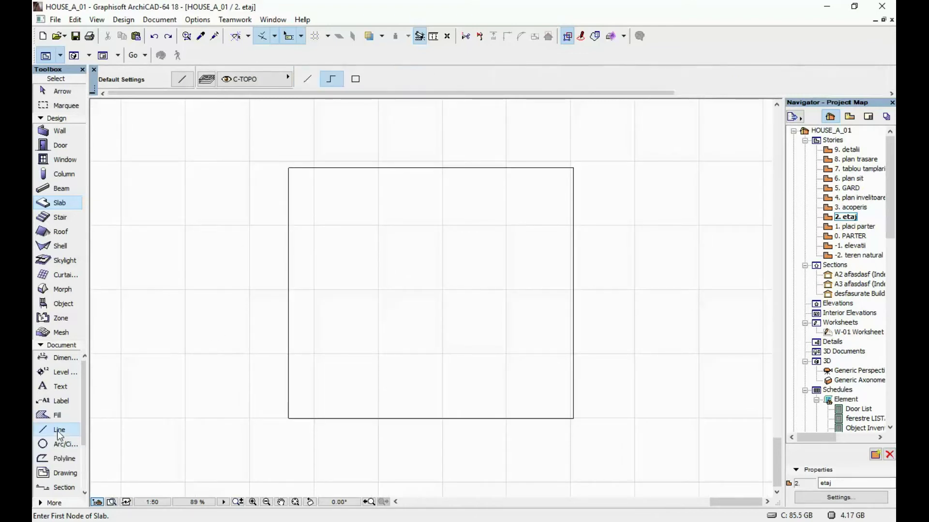
left_click(230, 376)
double_click(383, 139)
left_click(341, 204, "shift")
key("ctrl+d")
left_click(361, 341)
left_click(289, 310)
left_click(155, 343)
left_click(113, 414)
scroll(188, 377, "down", 2)
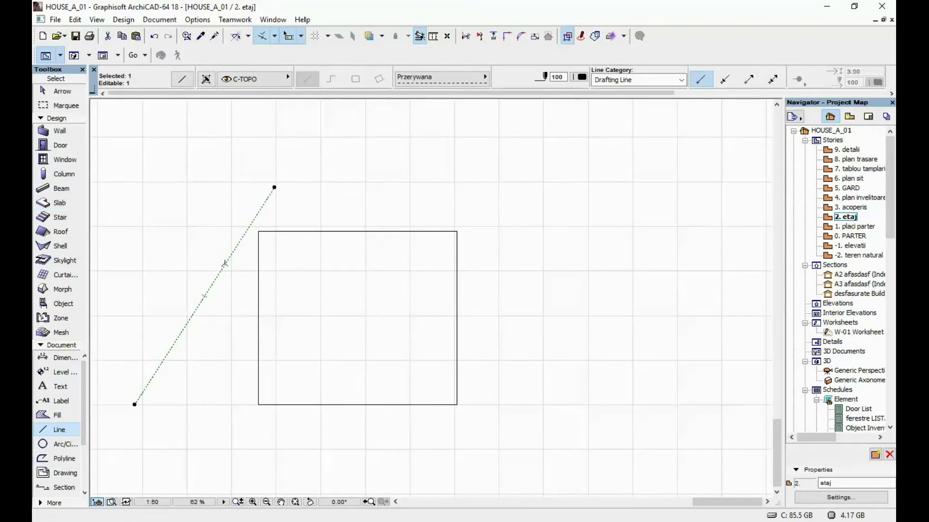
Step: Multiply the selected diagonal line into 15 evenly spaced dragged copies across the slab, spread over a distance of about 13.44
left_click(225, 263)
left_click(166, 135)
type("1:5")
left_click(541, 308)
left_click(274, 188)
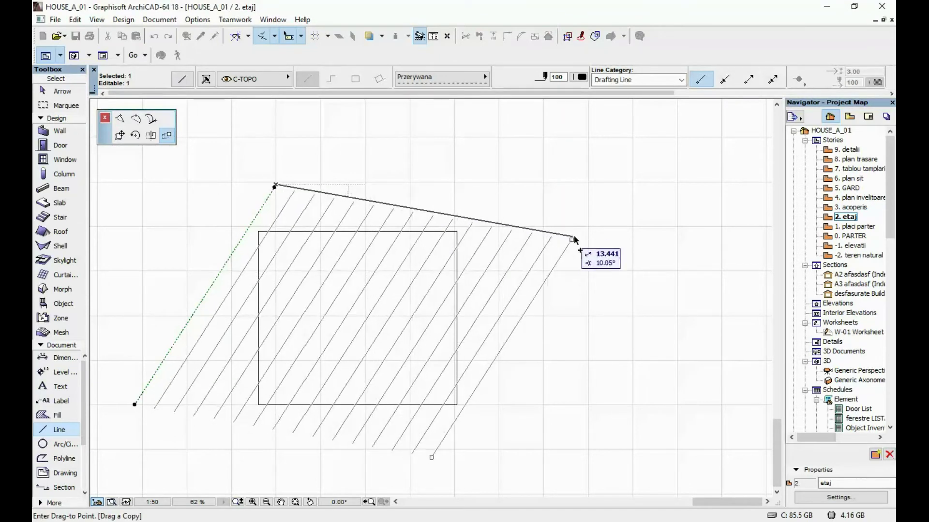
left_click(575, 238)
Step: Mirror and rotate a copy of the diagonal lines so it crosses the originals, and move it over the slab to complete the grid
key("ctrl+shift+m")
left_click(384, 159)
left_click(384, 336)
key("ctrl+e")
left_click(362, 266)
left_click(372, 315)
left_click(425, 332)
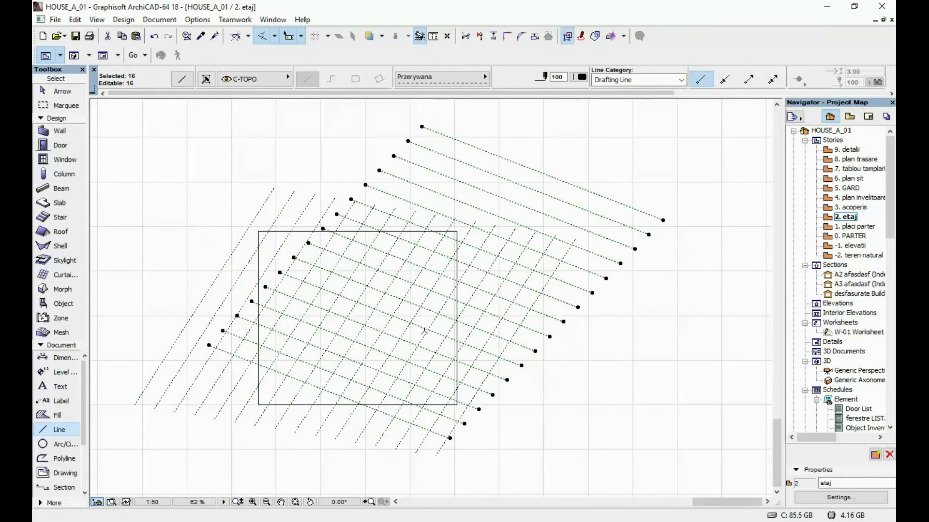
left_click_drag(455, 345, 437, 379)
key("Escape")
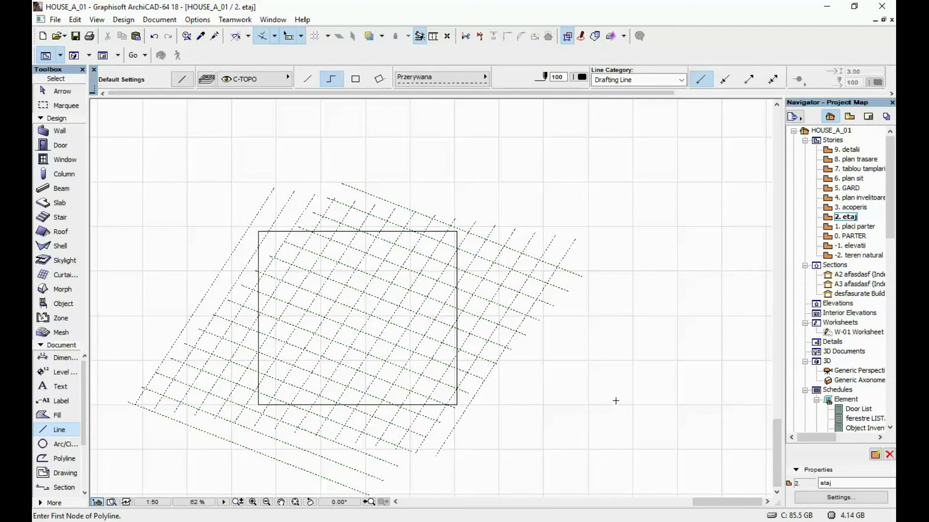
Step: Select the slab and cut a four-sided hole by tracing one grid cell left of and above its centre
scroll(481, 224, "up", 4)
scroll(432, 190, "down", 2)
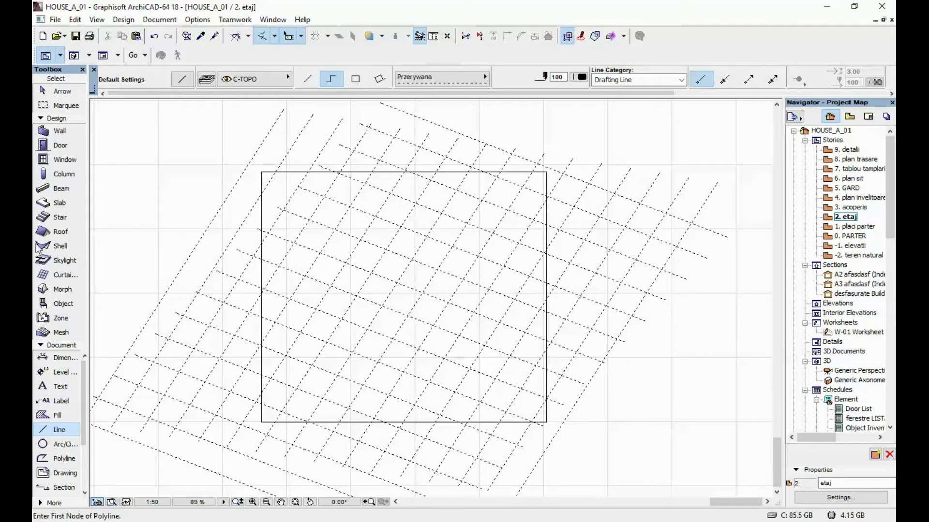
left_click(275, 191, "shift")
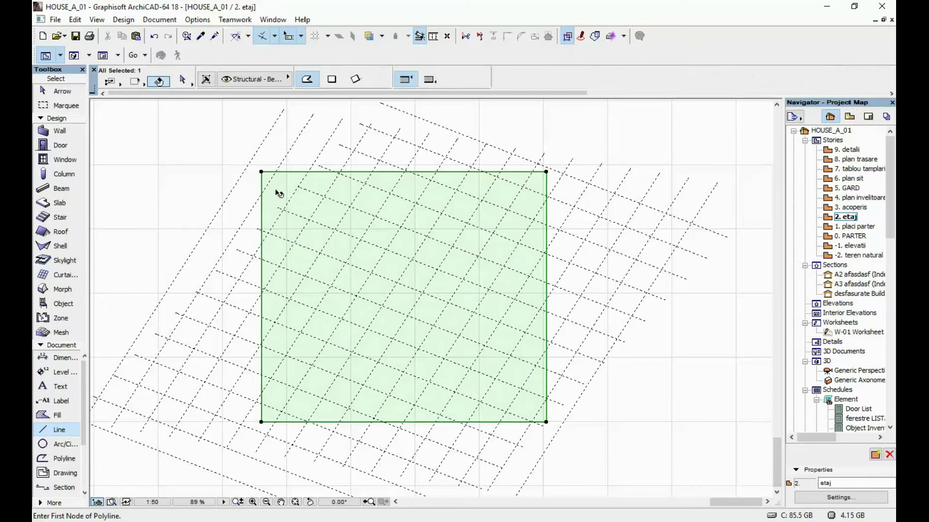
left_click(66, 204)
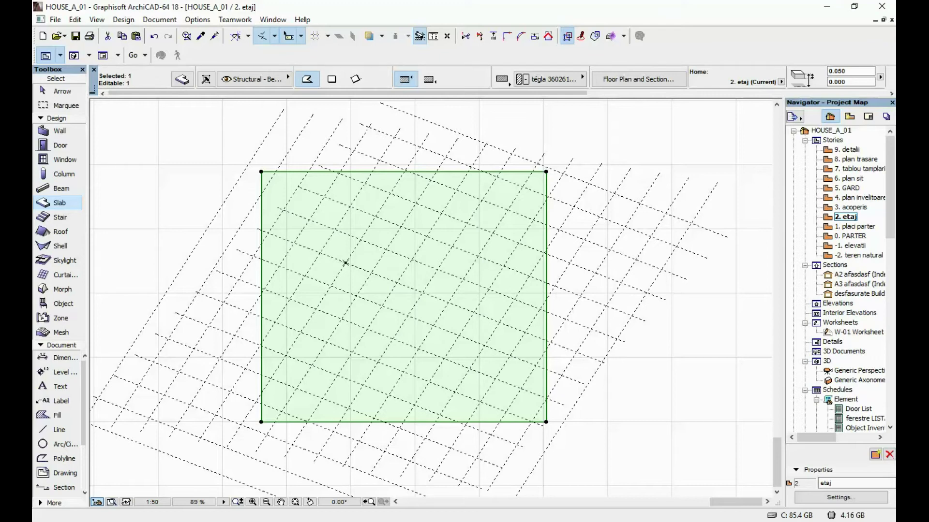
left_click(346, 263)
left_click(361, 240)
left_click(386, 250)
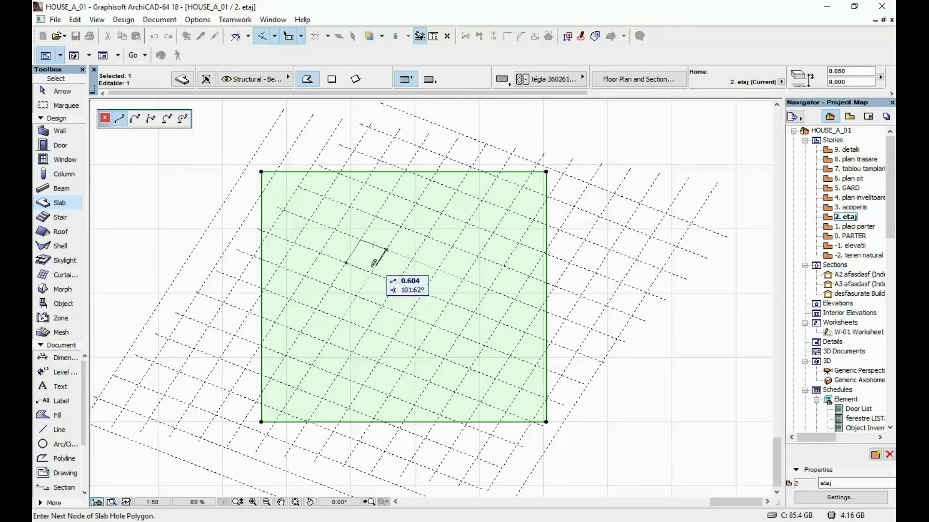
left_click(371, 273)
left_click(346, 263)
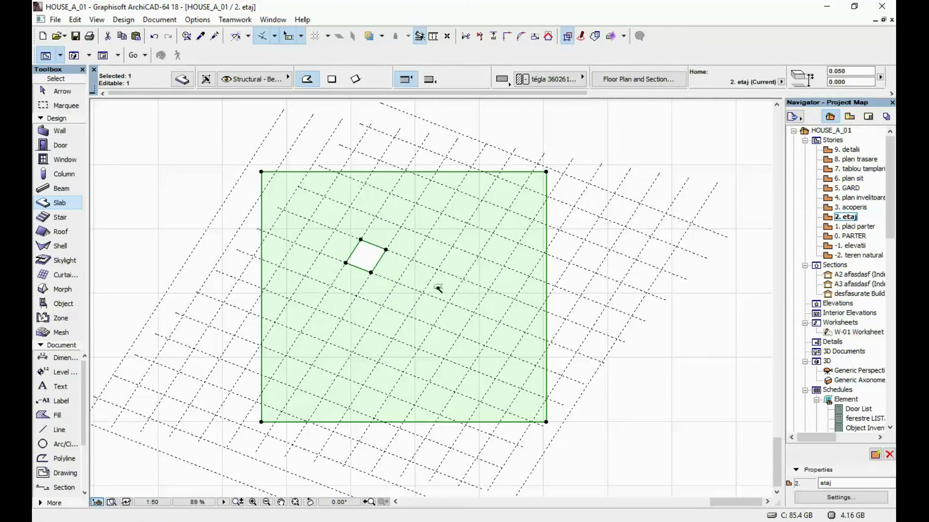
Step: Cut eight more grid-cell holes in the slab: three around the centre, one in the lower left, three along the left edge, one in the upper-right corner
left_click(438, 288)
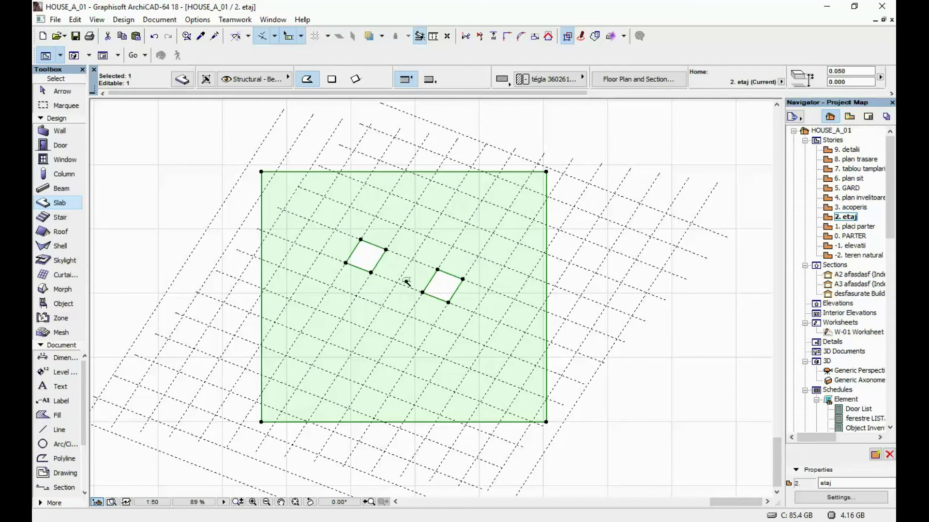
left_click(401, 302)
left_click(412, 333)
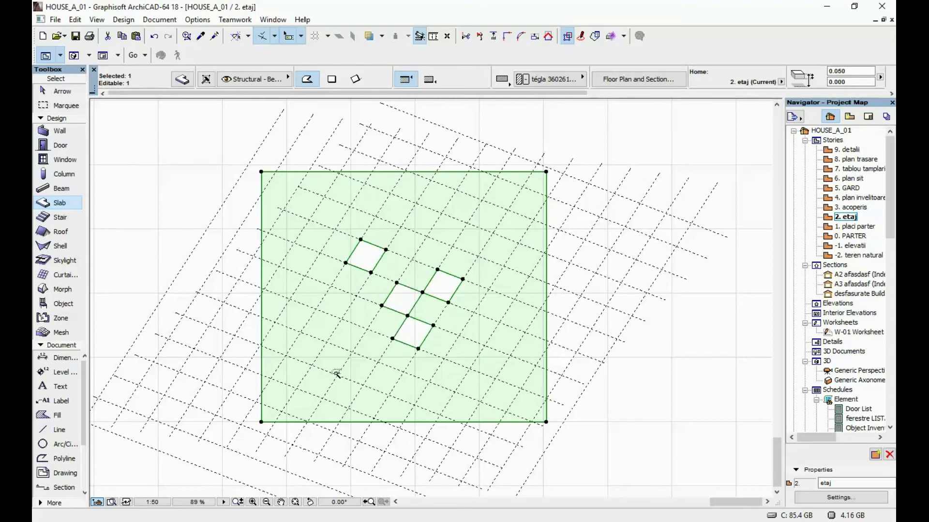
left_click(340, 354)
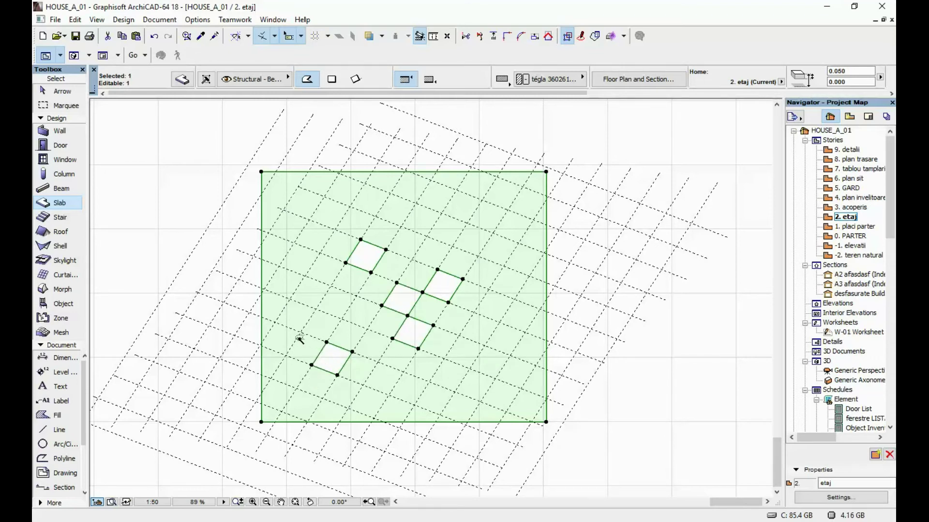
left_click(299, 315)
left_click(300, 261)
left_click(301, 208)
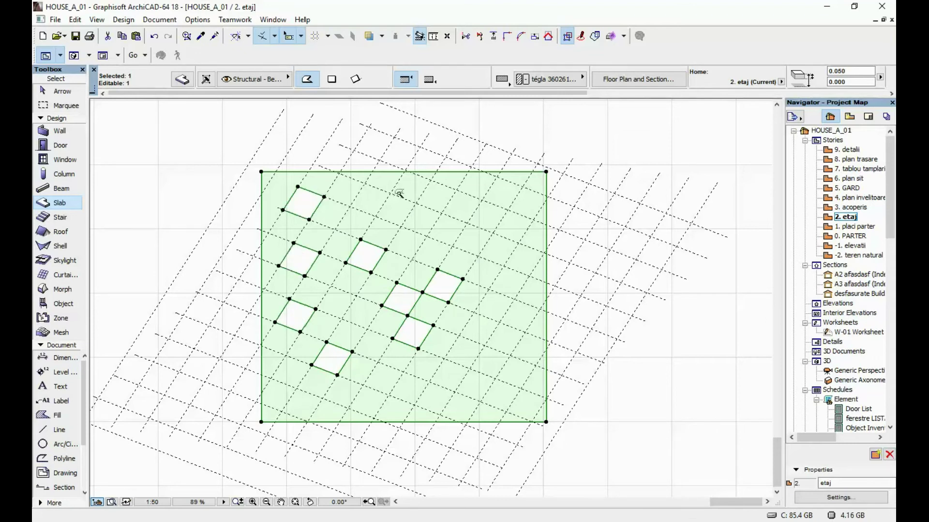
left_click(522, 197)
Step: Try cutting two more grid-cell holes along the slab's right edge, and undo both cuts
left_click(537, 245)
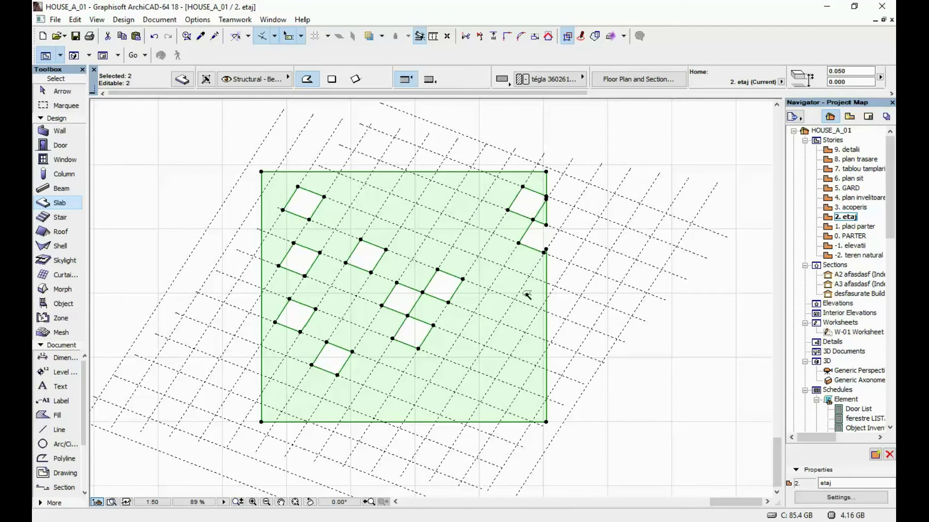
key("Escape")
left_click(515, 283, "shift")
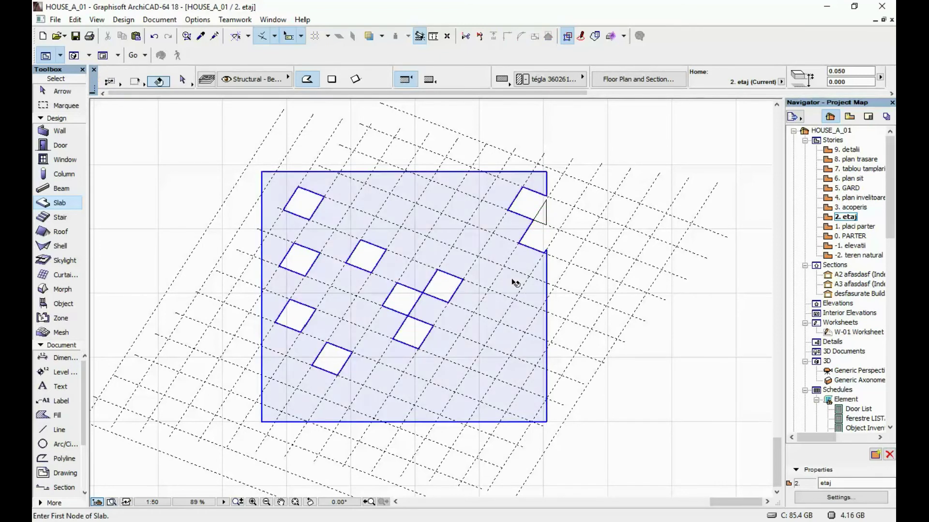
left_click(524, 343)
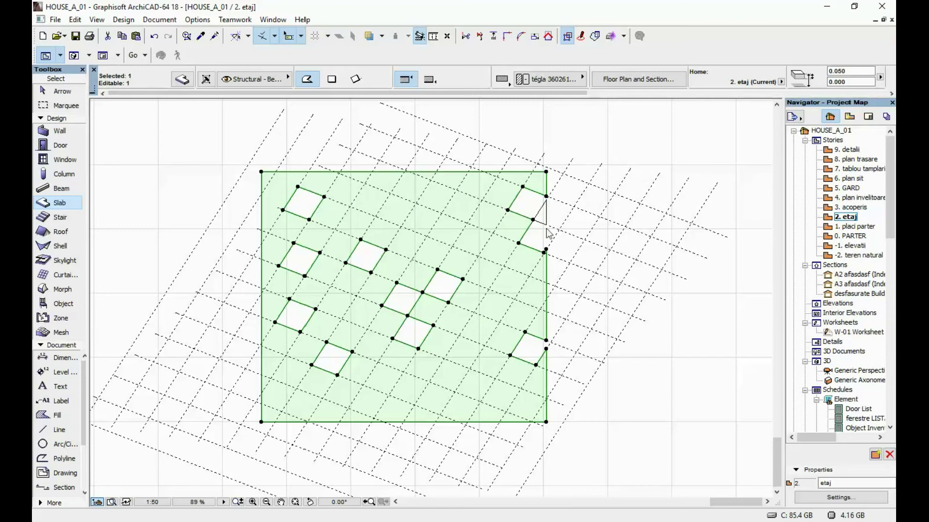
key("ctrl+z")
key("ctrl+z")
Step: Cut the grid cell just below the upper-right hole at the slab's right edge, and reselect only the main slab
scroll(554, 228, "up", 2)
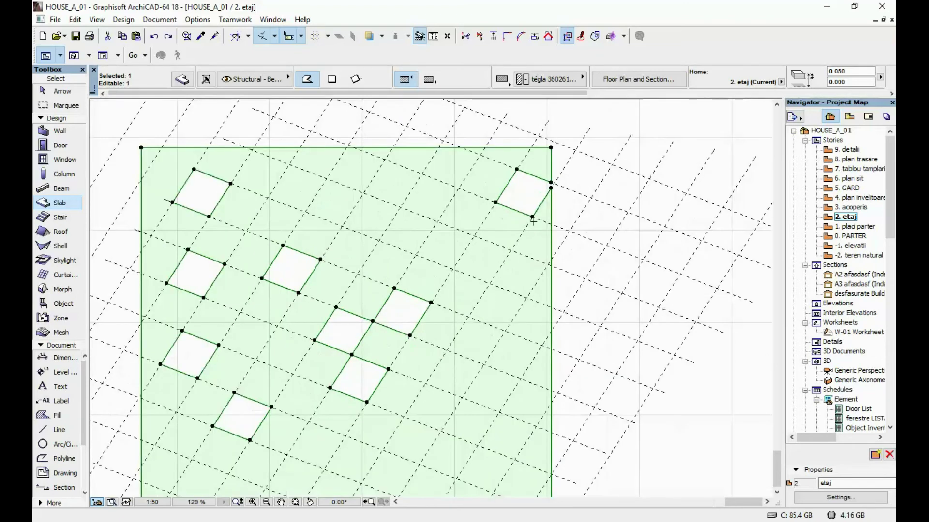
left_click(539, 235)
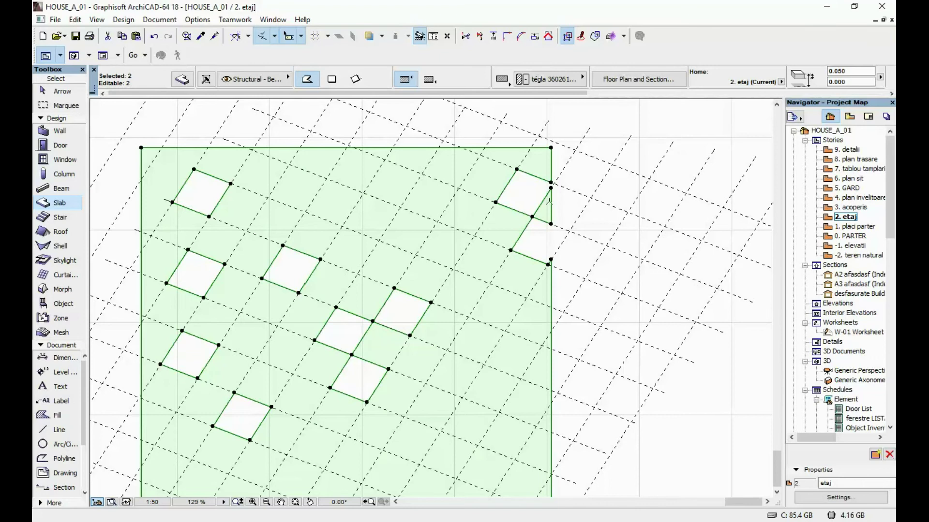
key("Escape")
left_click(547, 209, "shift")
left_click(512, 224, "shift")
left_click(549, 212)
Step: Cut five grid-cell holes in the slab: a group of three in the upper middle and two right of the centre
left_click(449, 248)
left_click(429, 194)
left_click(373, 215)
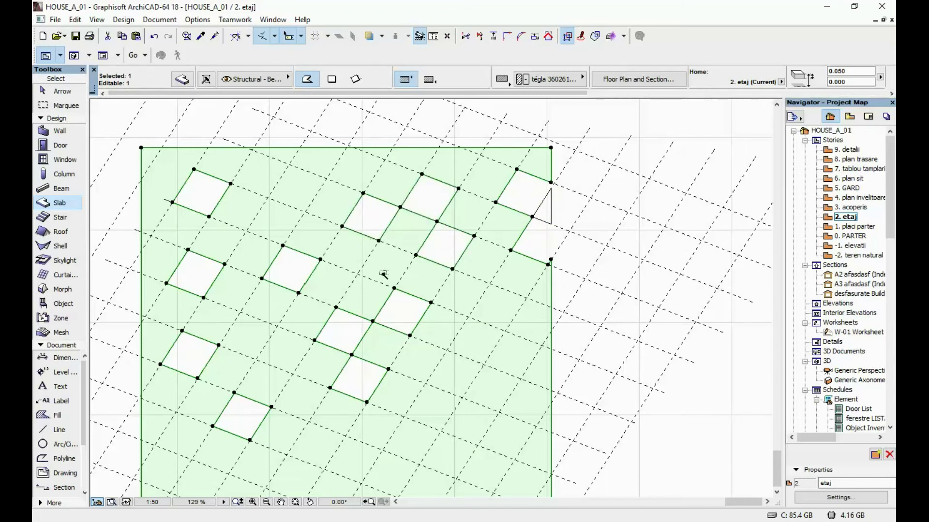
left_click(477, 351)
left_click(467, 428)
Step: Cut three grid-cell holes toward the slab's lower-right corner, and keep only the main slab selected
middle_click_drag(467, 428, 522, 259)
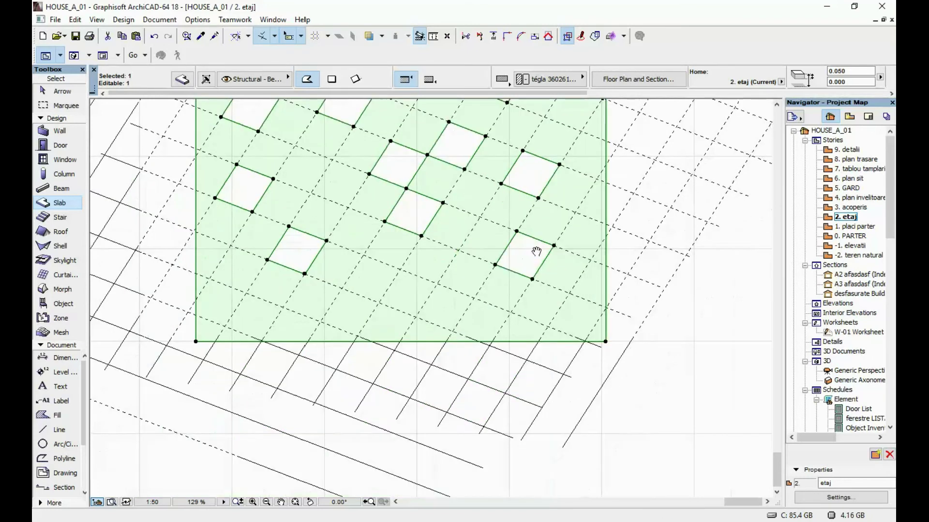
left_click(465, 279)
left_click(577, 323)
left_click(526, 328)
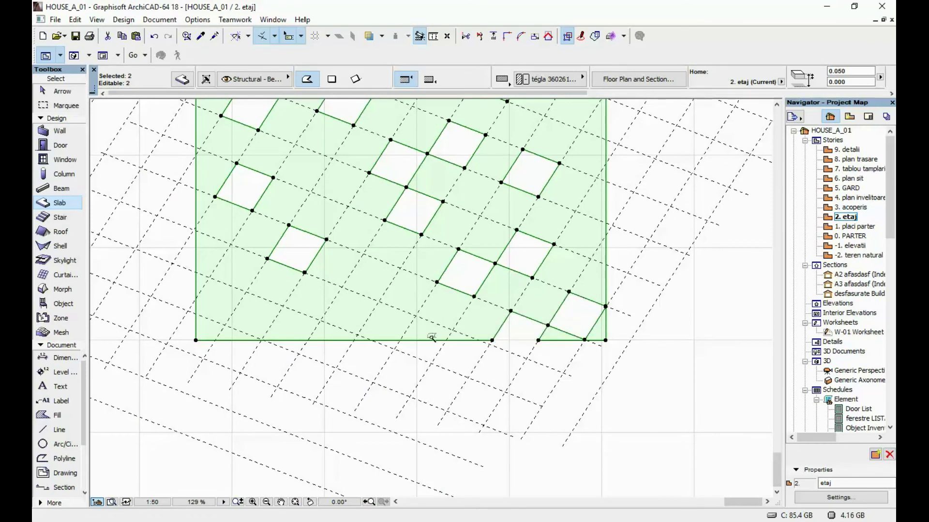
left_click(359, 329)
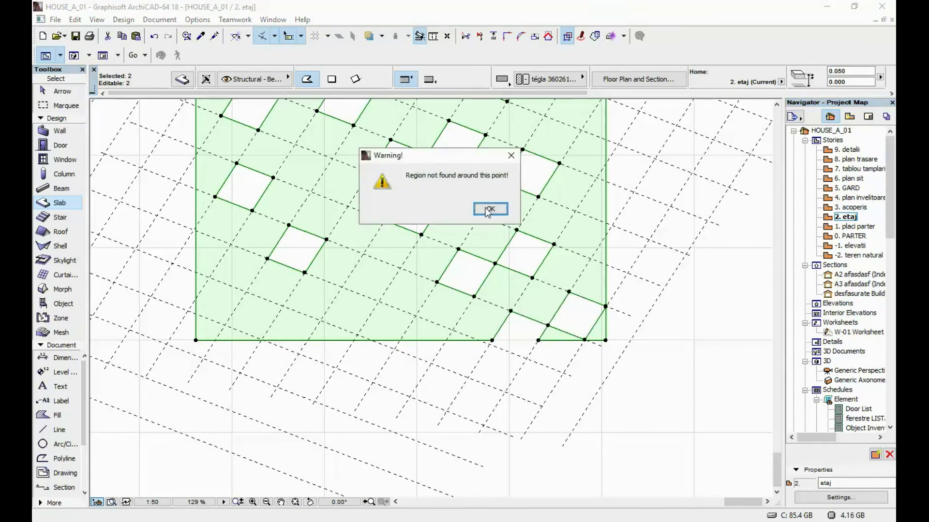
key("Return")
left_click(536, 340)
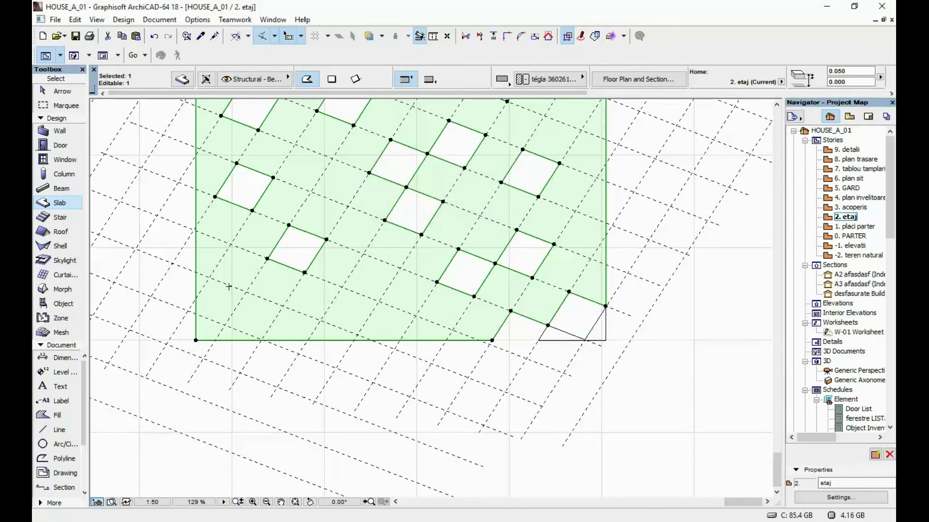
Step: Cut four grid-cell holes in the slab: three in its lower-left area and one left of the centre
left_click(355, 307)
left_click(242, 310)
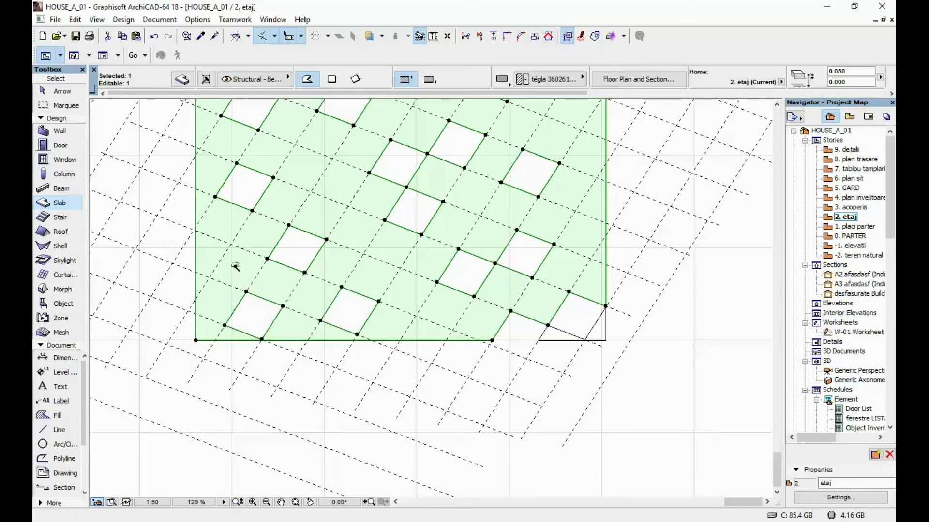
left_click(236, 267)
middle_click_drag(332, 134, 350, 235)
left_click(351, 289)
Step: Cut three grid-cell holes near the slab's upper edge, two of them breaking through the edge, and deselect the slab
middle_click_drag(448, 135, 474, 224)
left_click(393, 215)
left_click(463, 192)
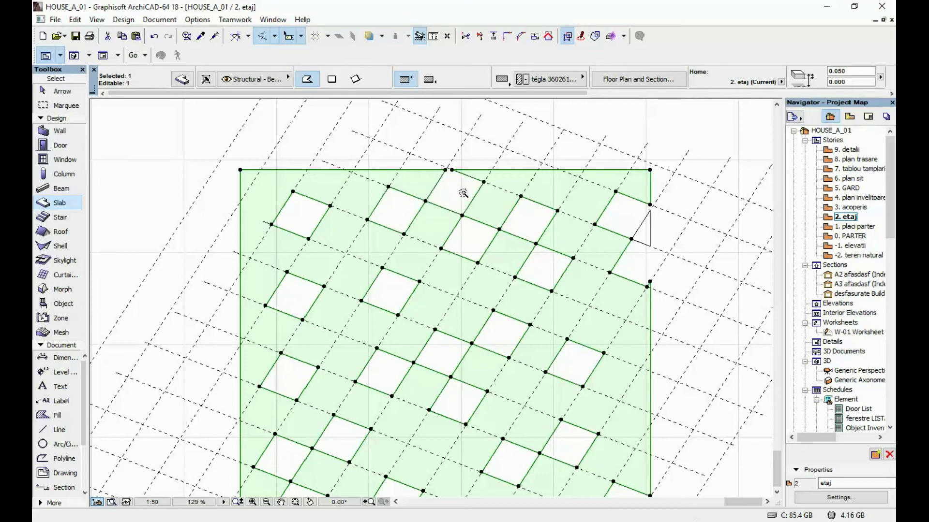
left_click(514, 184)
left_click(644, 267)
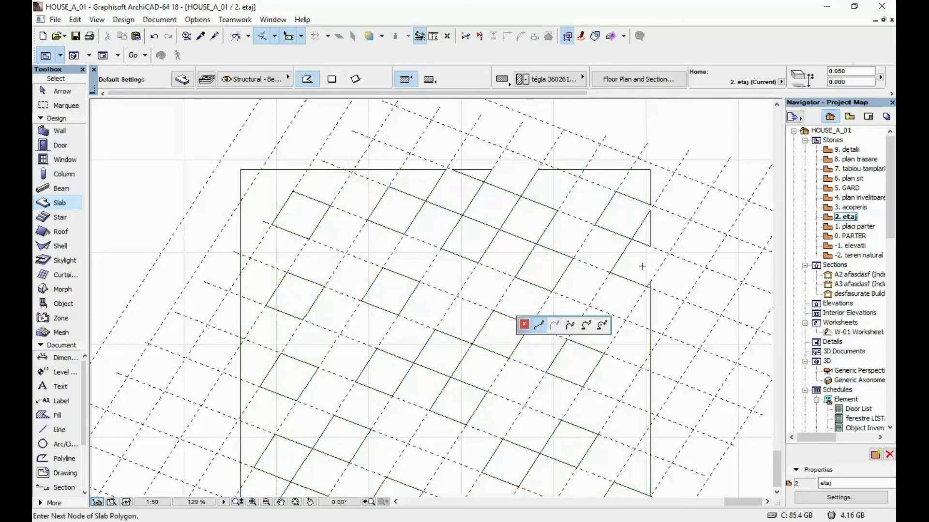
scroll(610, 228, "down", 3)
key("Escape")
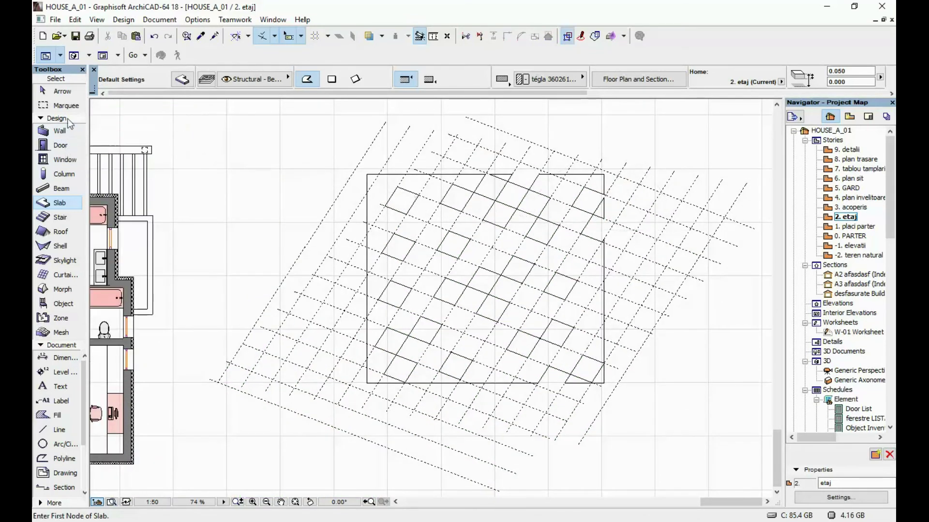
Step: Draw a marquee around the whole slab and show the enclosed area in 3D
left_click(58, 105)
left_click(325, 142)
left_click(643, 418)
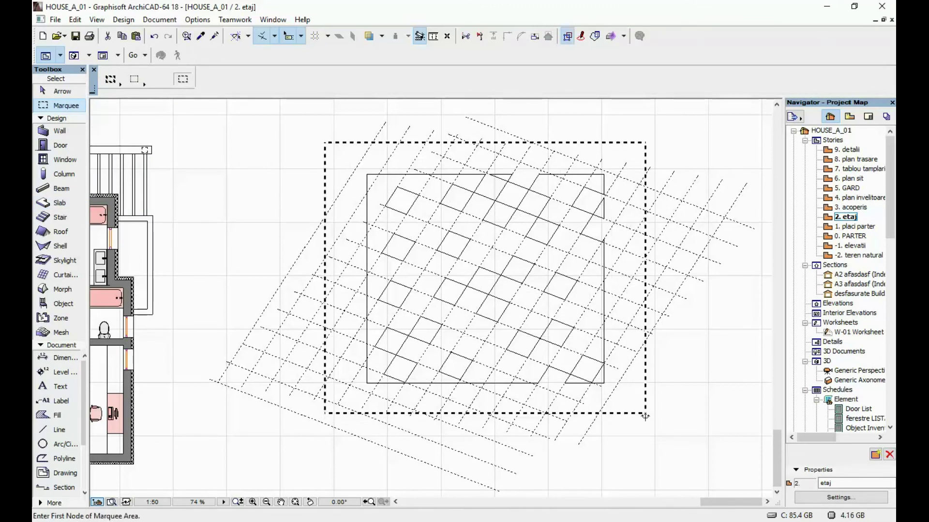
key("F3")
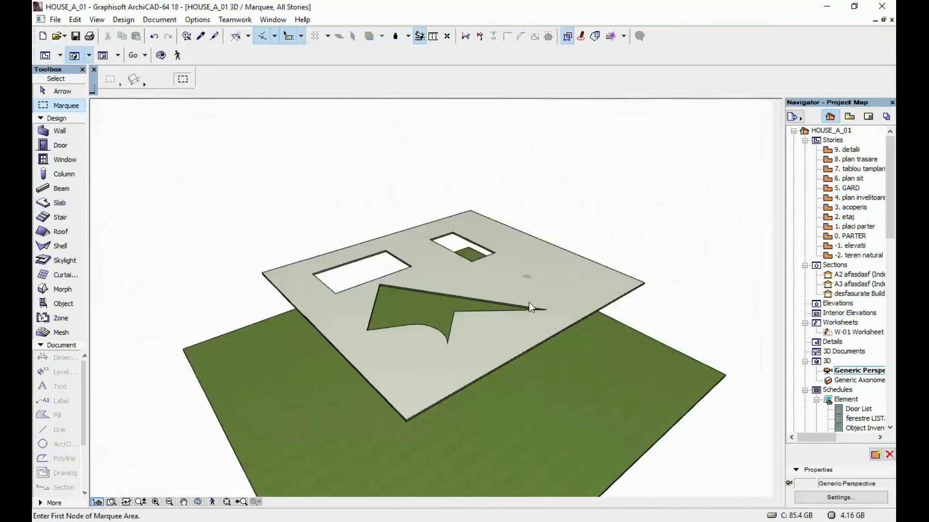
Step: Examine the perforated slab in 3D from several angles, select its separate pieces to inspect them, and clear the selection
middle_click_drag(367, 209, 579, 170, "shift")
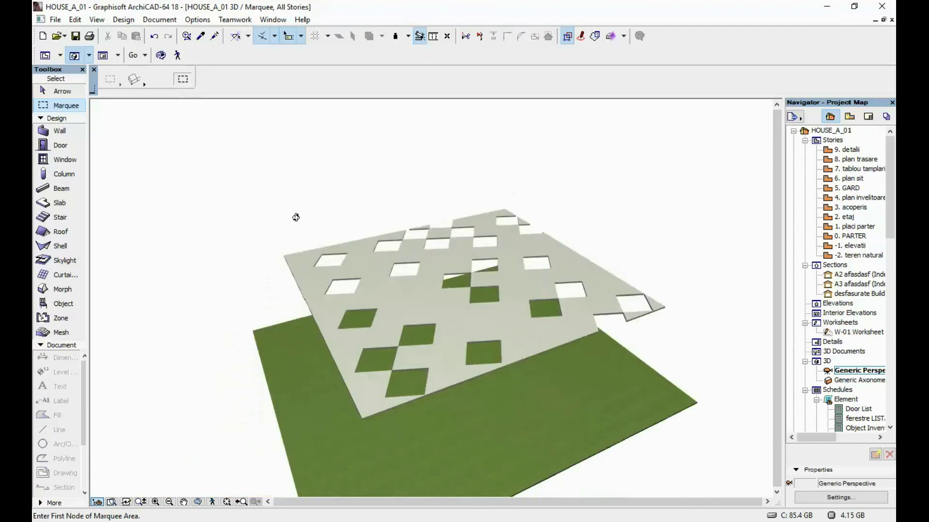
middle_click_drag(295, 217, 747, 300, "shift")
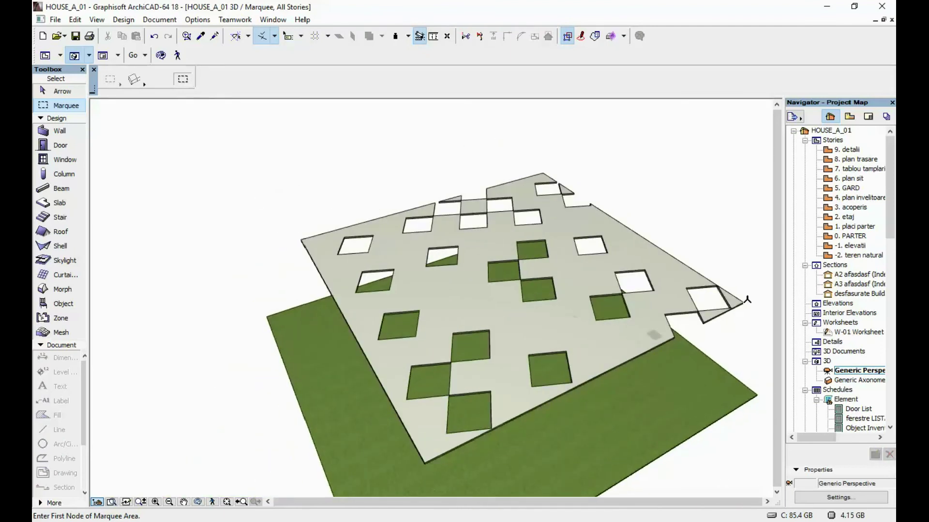
left_click(724, 319)
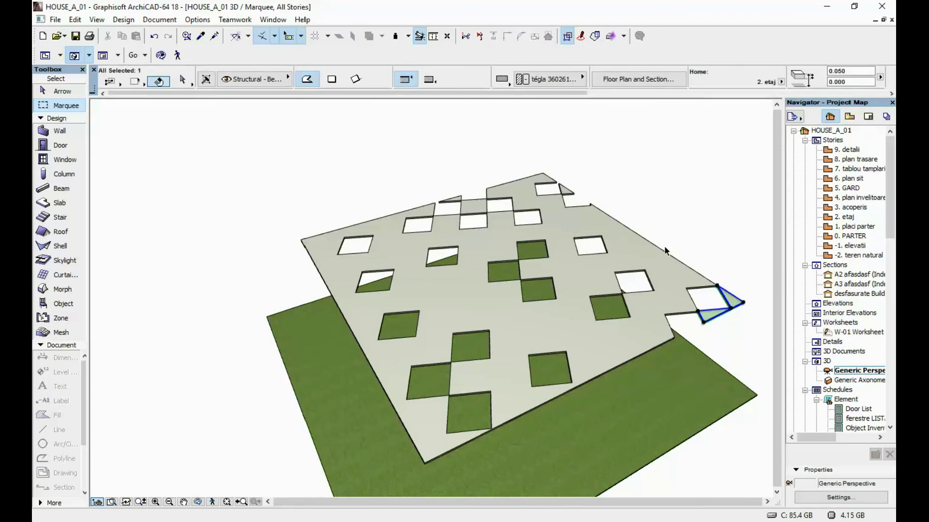
left_click(541, 211, "shift")
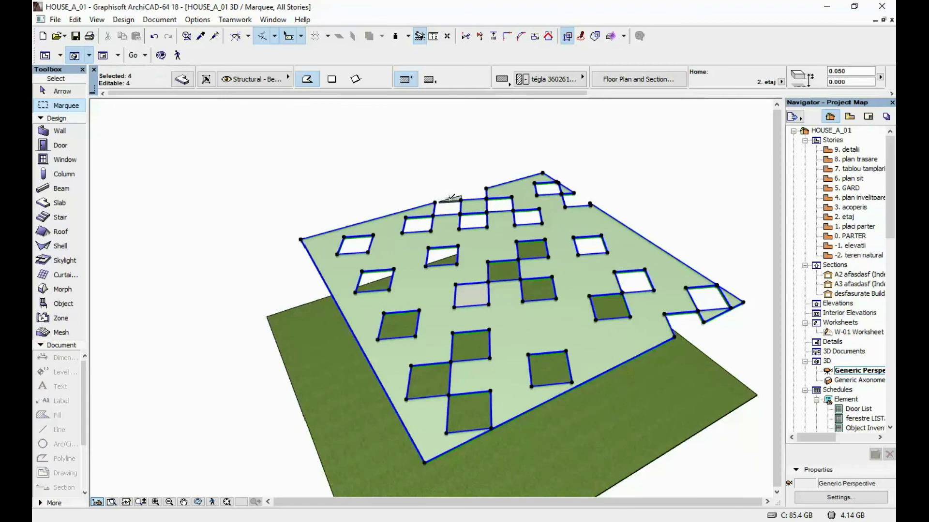
middle_click_drag(565, 218, 530, 197, "shift")
key("Escape")
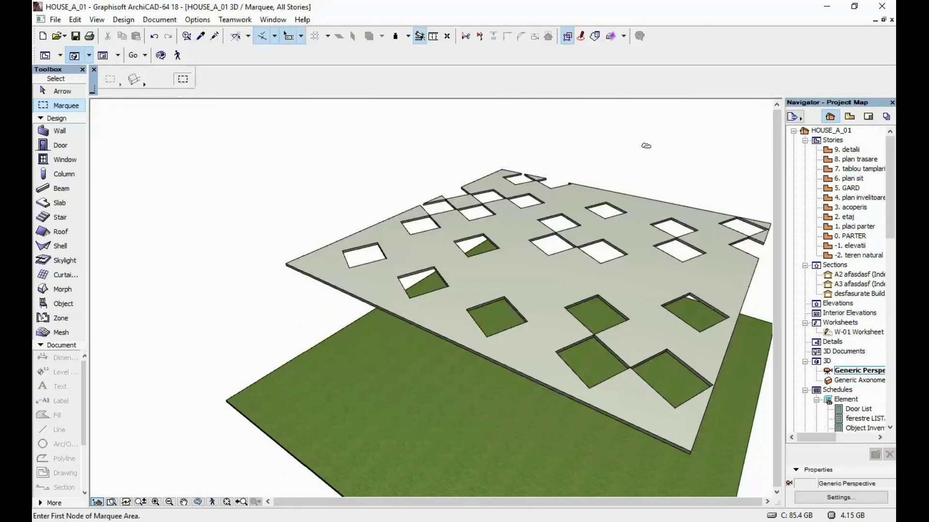